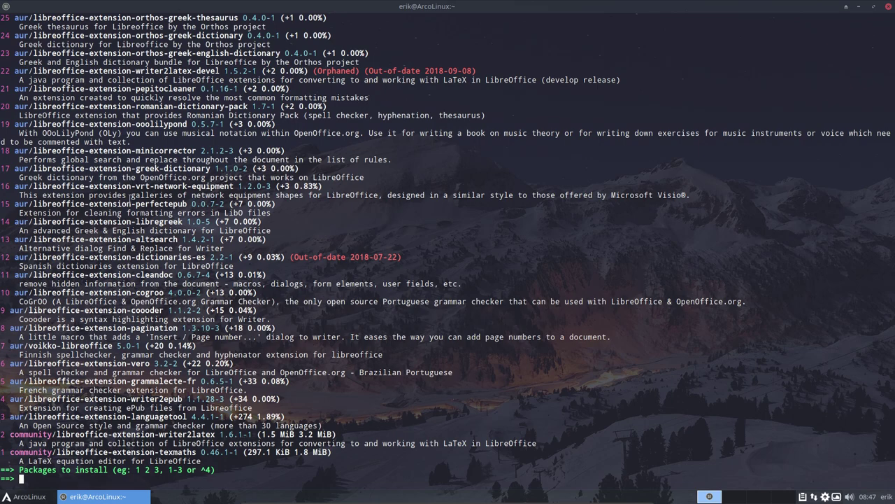
Look over the AUR search results, highlighting the writer2epub entry and its 'ePub' description
{"action": "scroll", "coordinate": [130, 198], "scroll_direction": "up", "scroll_amount": 6}
{"action": "scroll", "coordinate": [131, 198], "scroll_direction": "down", "scroll_amount": 6}
{"action": "left_click_drag", "start_coordinate": [183, 399], "coordinate": [131, 399]}
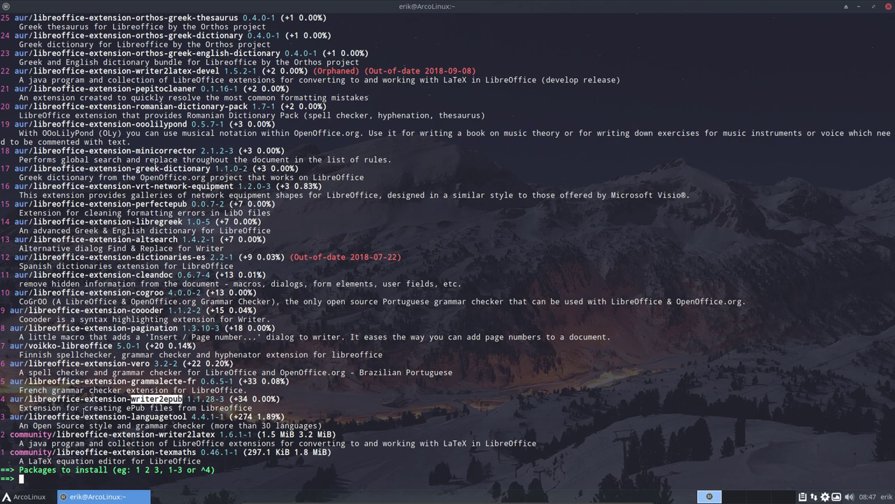
{"action": "left_click_drag", "start_coordinate": [127, 408], "coordinate": [144, 409]}
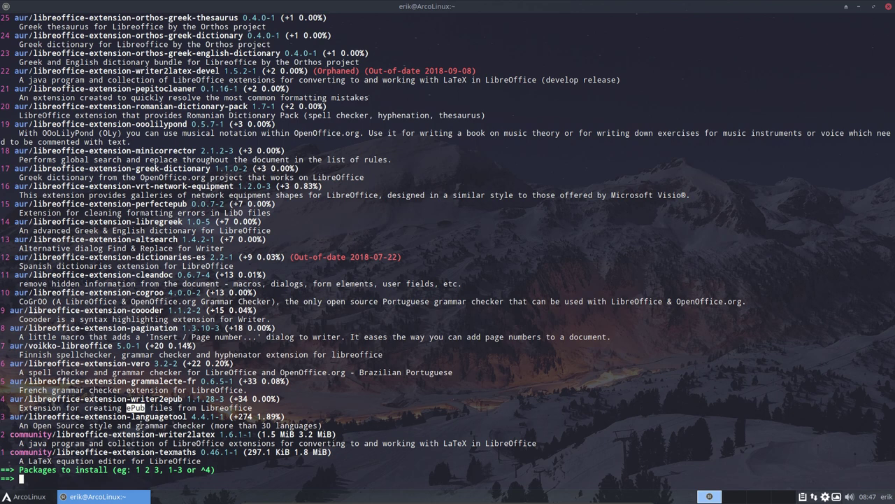
{"action": "left_click", "coordinate": [131, 408]}
{"action": "double_click", "coordinate": [143, 408]}
Single out libreoffice-extension-languagetool and its +274 vote count in the results
{"action": "left_click_drag", "start_coordinate": [43, 398], "coordinate": [127, 400]}
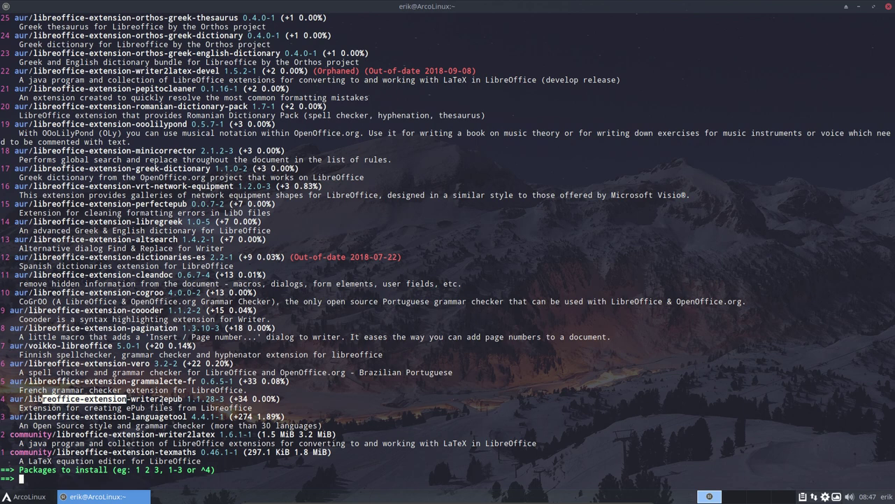
{"action": "double_click", "coordinate": [133, 407]}
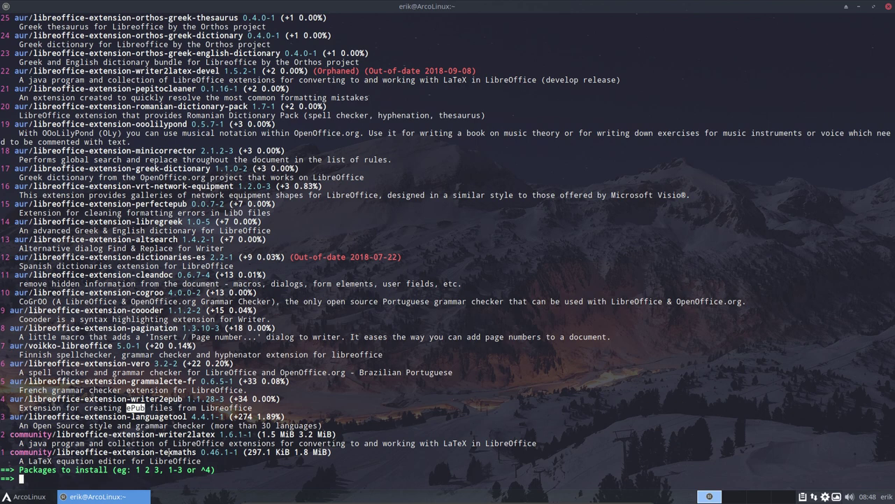
{"action": "left_click", "coordinate": [127, 408]}
{"action": "left_click_drag", "start_coordinate": [42, 416], "coordinate": [177, 417]}
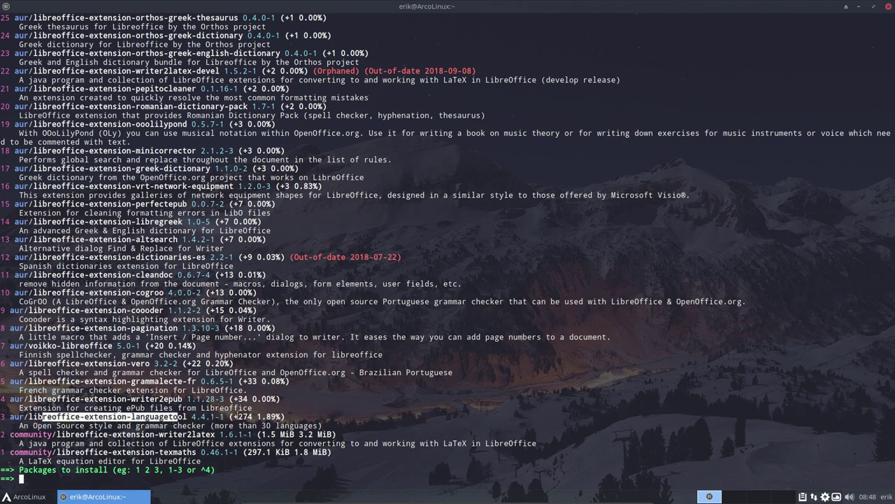
{"action": "double_click", "coordinate": [242, 417]}
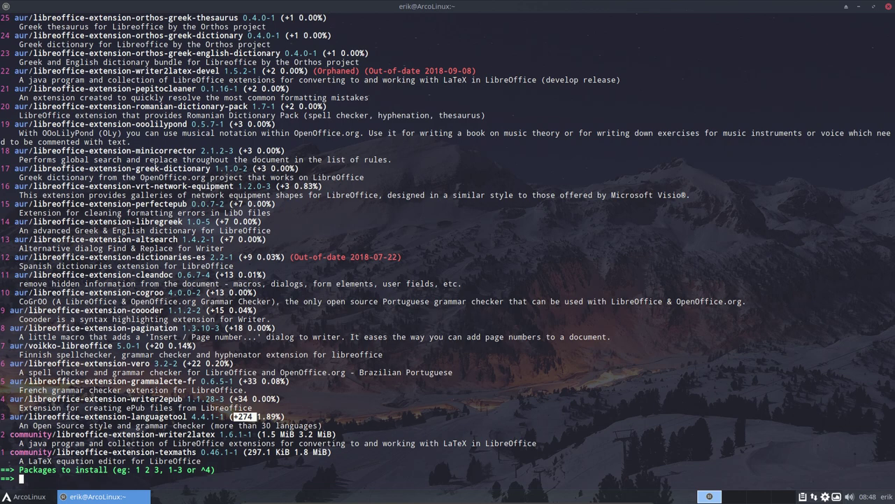
Choose package 3, accept default jre-openjdk, skip diffs and authorise with the sudo password
{"action": "type", "text": "3"}
{"action": "key", "text": "Return"}
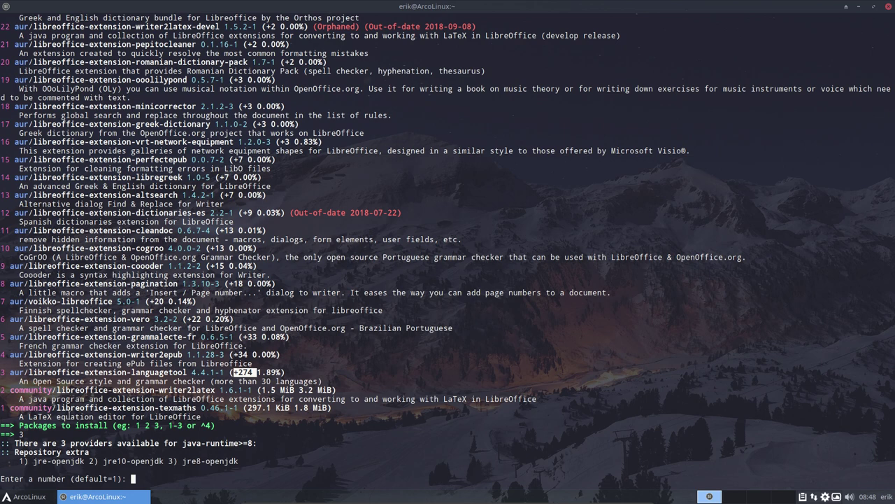
{"action": "key", "text": "Return"}
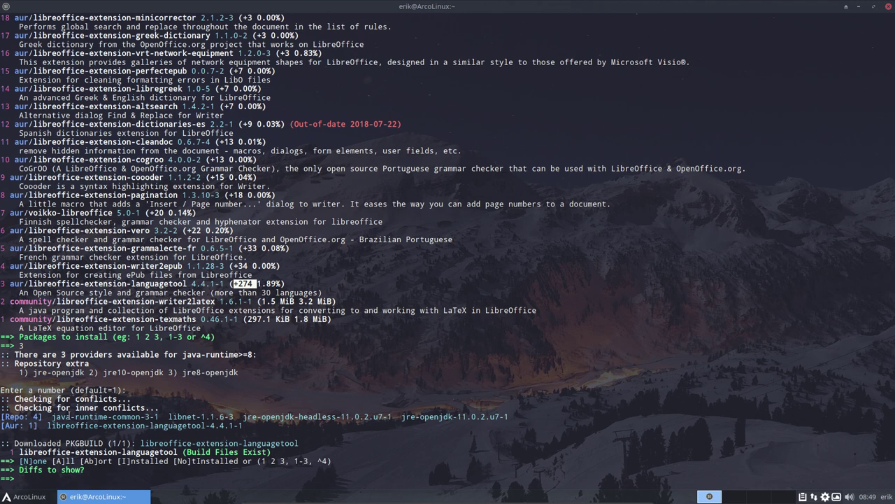
{"action": "key", "text": "Return"}
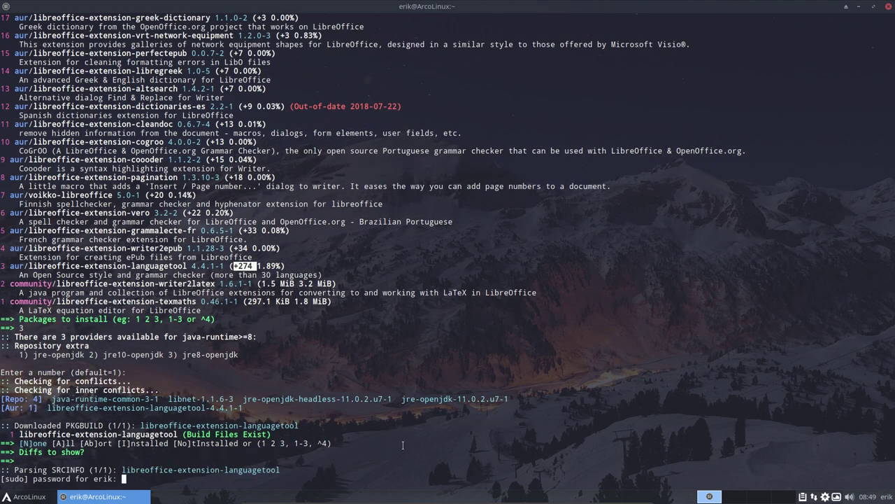
{"action": "left_click_drag", "start_coordinate": [341, 399], "coordinate": [354, 399]}
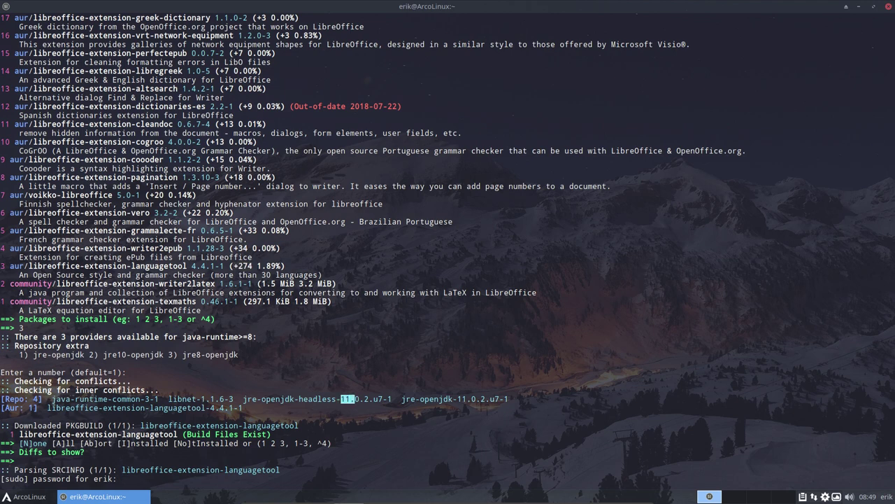
{"action": "mouse_move", "coordinate": [345, 496]}
{"action": "key", "text": "Return"}
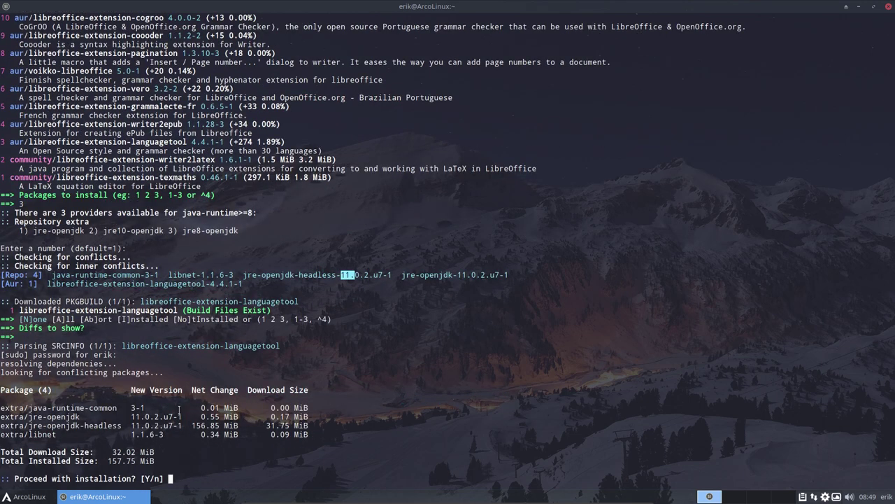
Confirm the four Java dependencies and let yay build and install languagetool 4.4.1-1
{"action": "key", "text": "Return"}
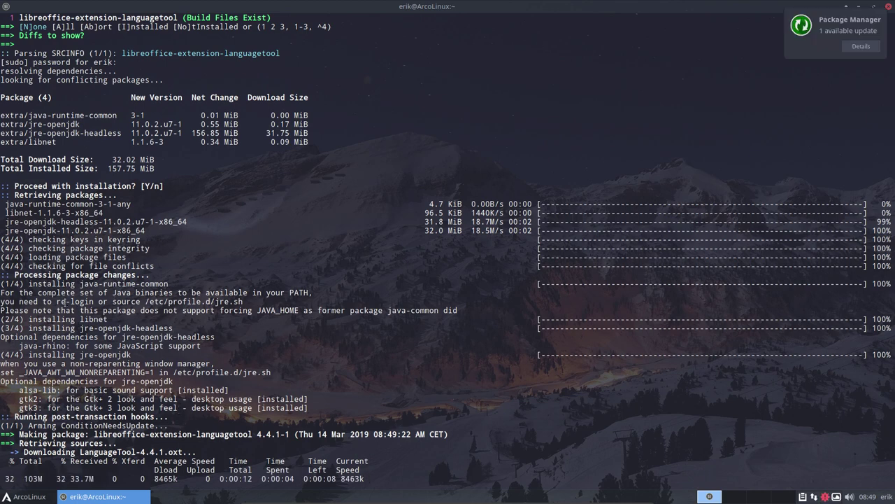
{"action": "left_click_drag", "start_coordinate": [66, 301], "coordinate": [294, 301]}
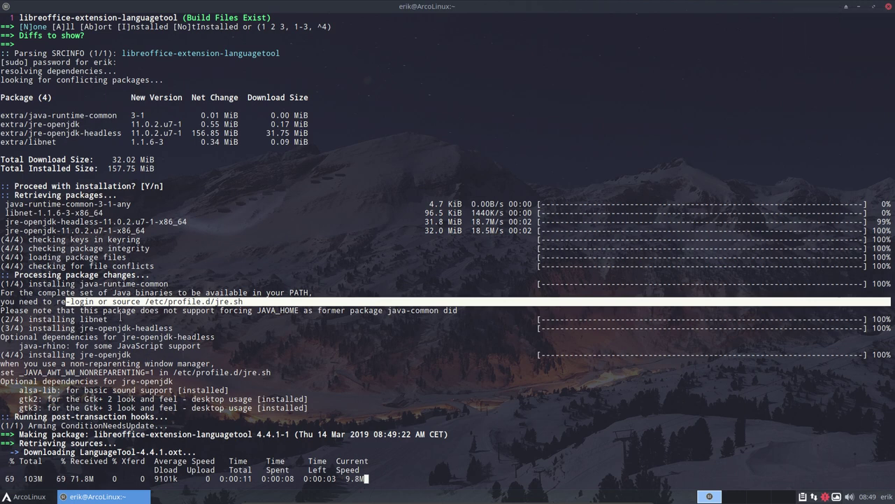
{"action": "left_click", "coordinate": [62, 348]}
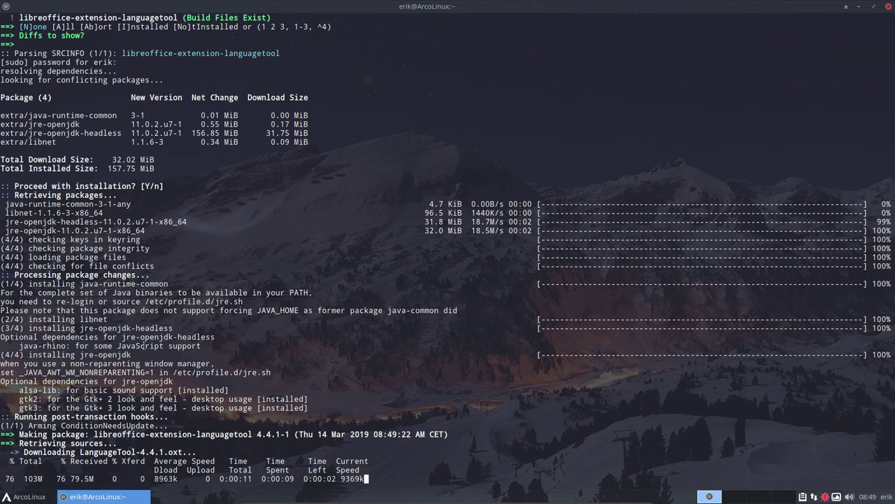
{"action": "left_click_drag", "start_coordinate": [150, 346], "coordinate": [172, 345]}
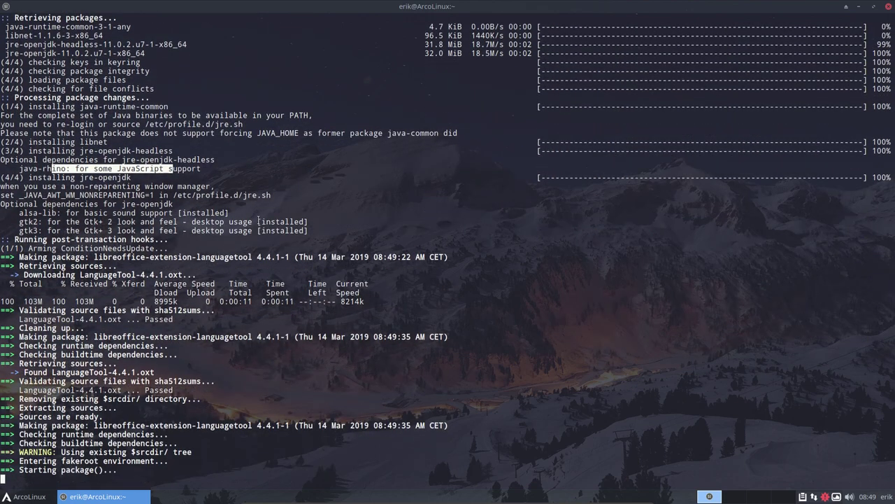
{"action": "left_click_drag", "start_coordinate": [259, 221], "coordinate": [98, 228]}
{"action": "left_click", "coordinate": [86, 185]}
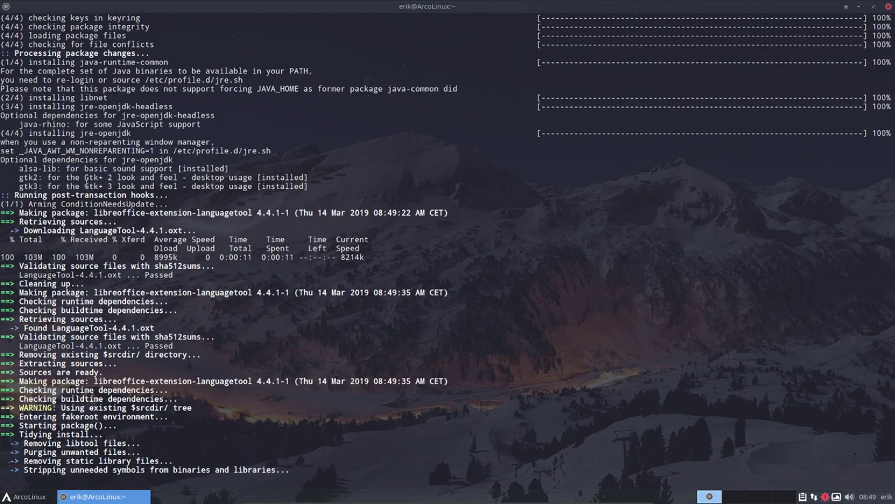
{"action": "left_click_drag", "start_coordinate": [163, 168], "coordinate": [221, 169]}
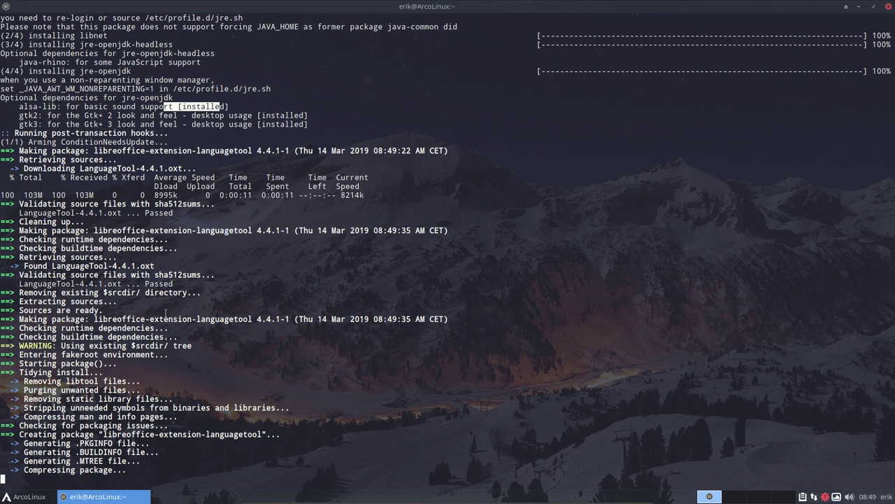
{"action": "left_click_drag", "start_coordinate": [189, 345], "coordinate": [14, 346]}
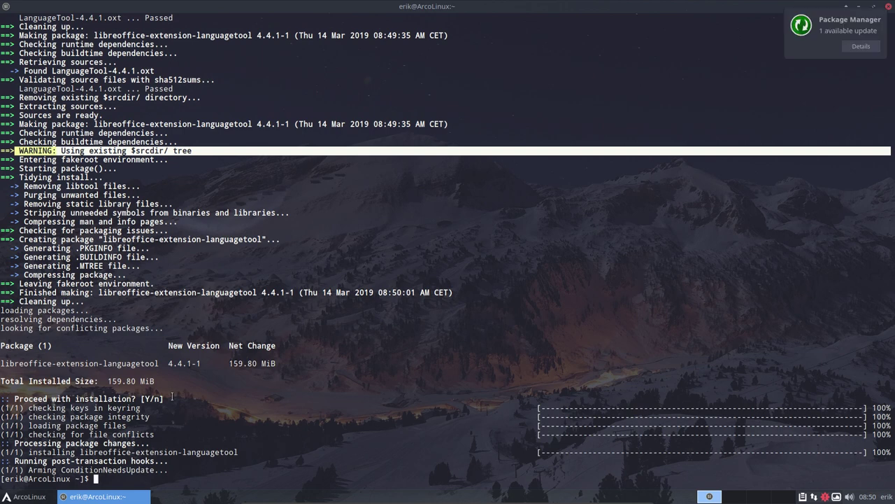
Apply the Disk Usage Analyzer 3.32.0-1 update with the password, then close the Updates window
{"action": "left_click", "coordinate": [826, 496]}
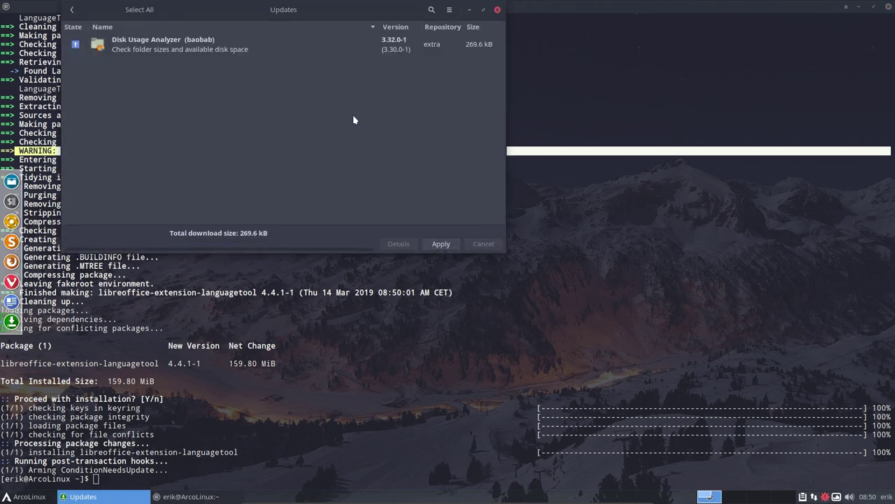
{"action": "left_click", "coordinate": [441, 243]}
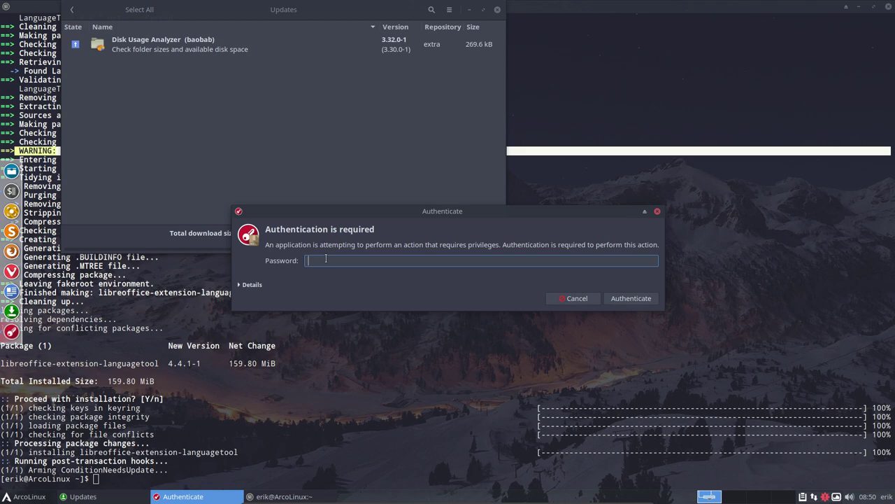
{"action": "type", "text": "•••"}
{"action": "key", "text": "Return"}
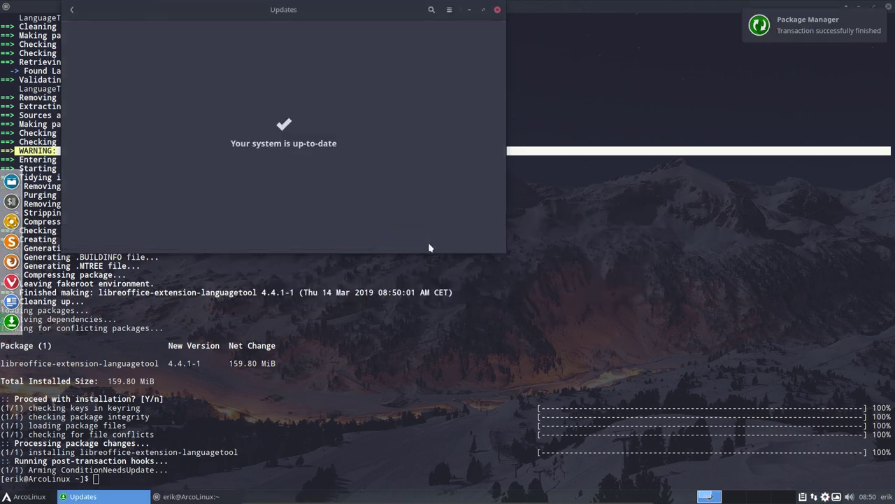
{"action": "left_click", "coordinate": [498, 9]}
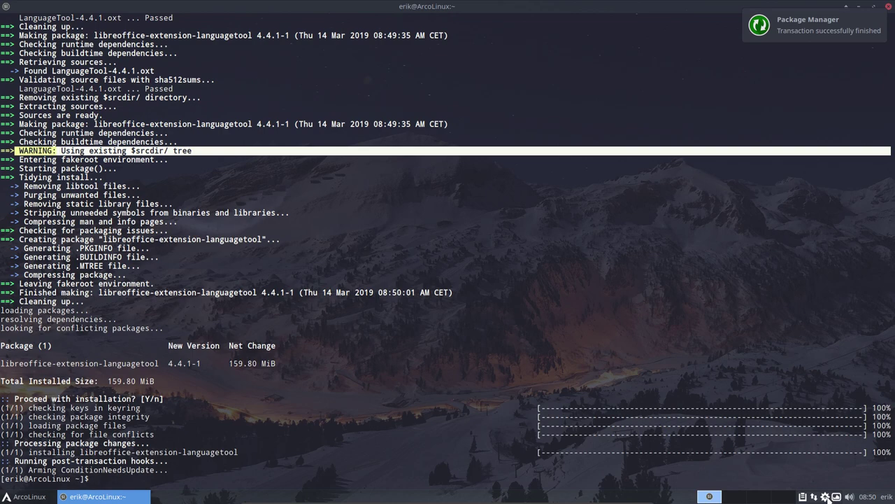
Search Pamac for 'language', sort installed first, and open libreoffice-extension-languagetool's details
{"action": "left_click", "coordinate": [826, 497]}
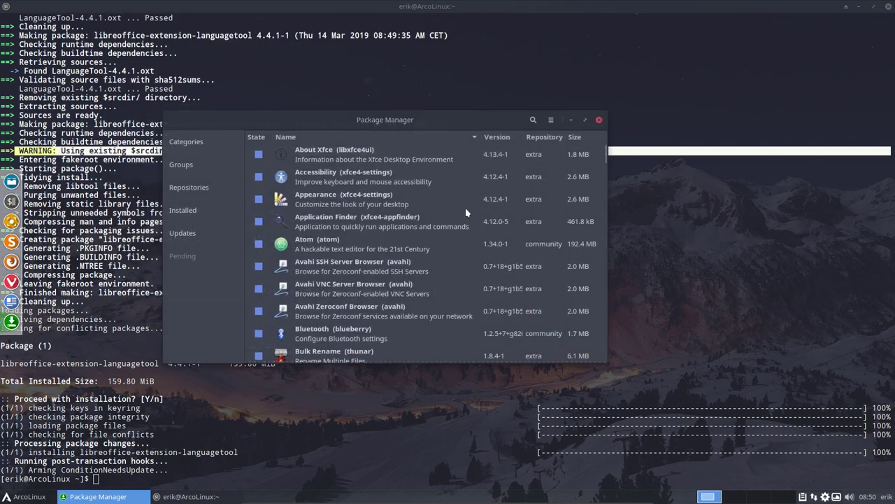
{"action": "left_click", "coordinate": [533, 120]}
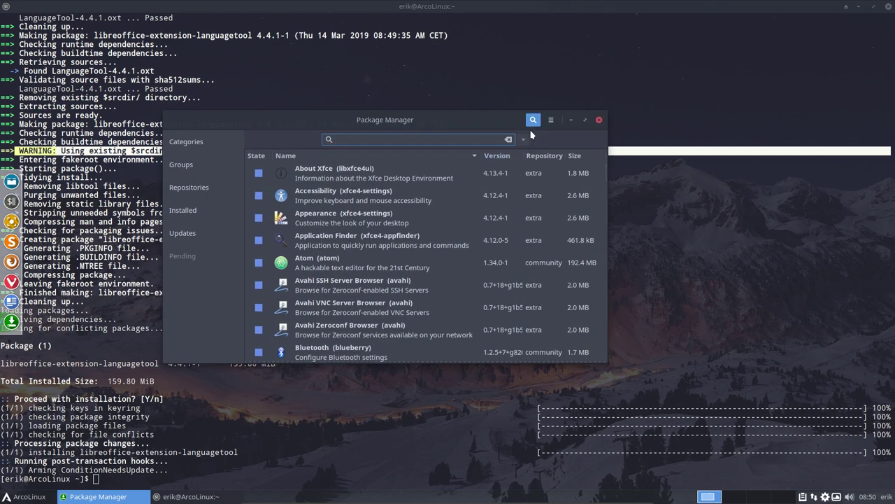
{"action": "type", "text": "language"}
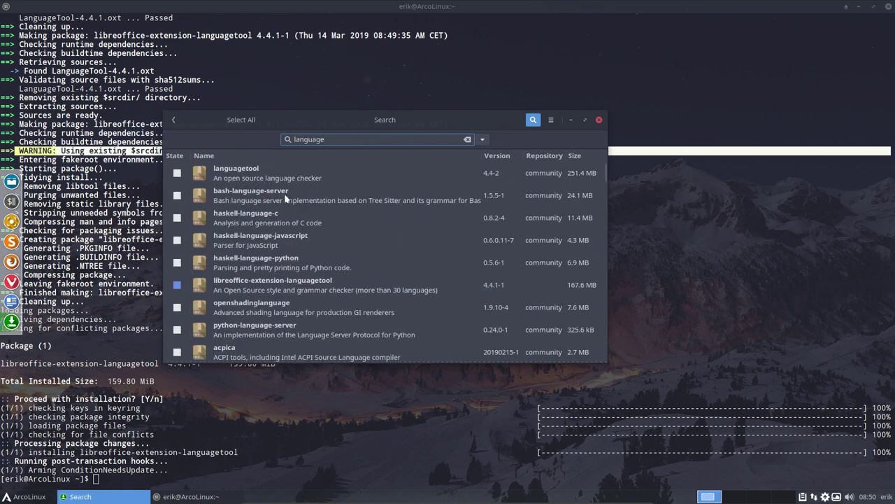
{"action": "left_click", "coordinate": [175, 157]}
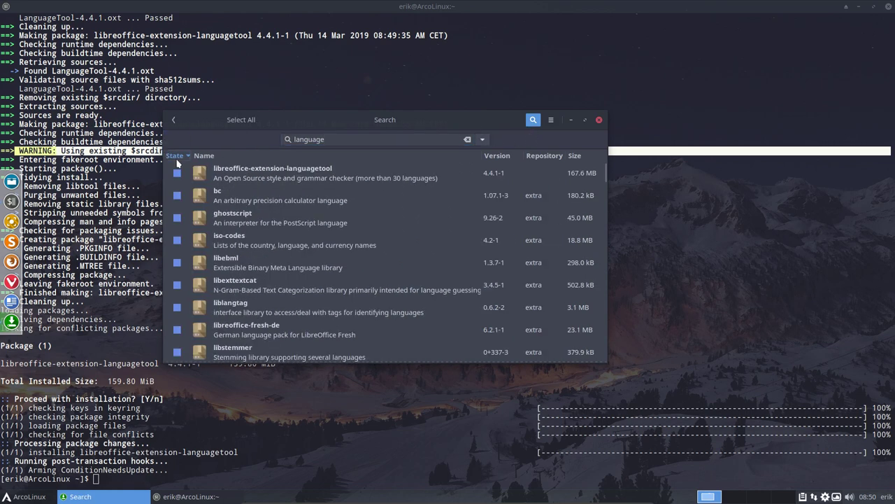
{"action": "left_click", "coordinate": [260, 179]}
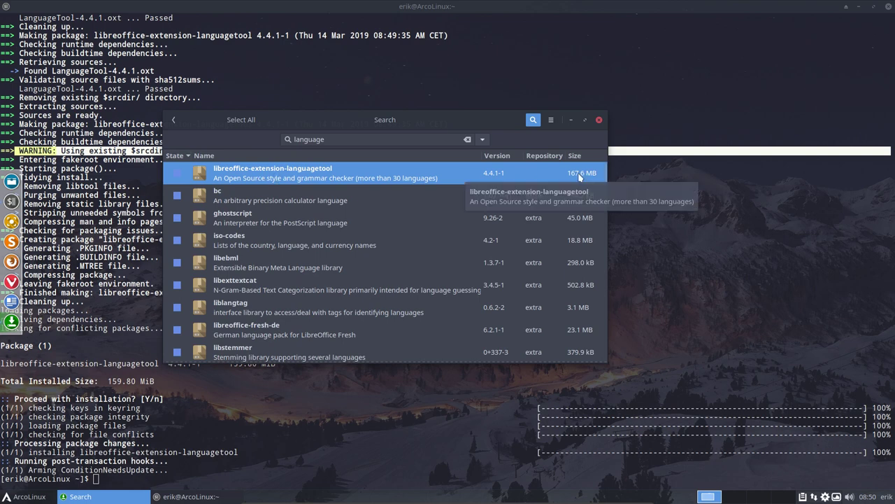
{"action": "double_click", "coordinate": [340, 173]}
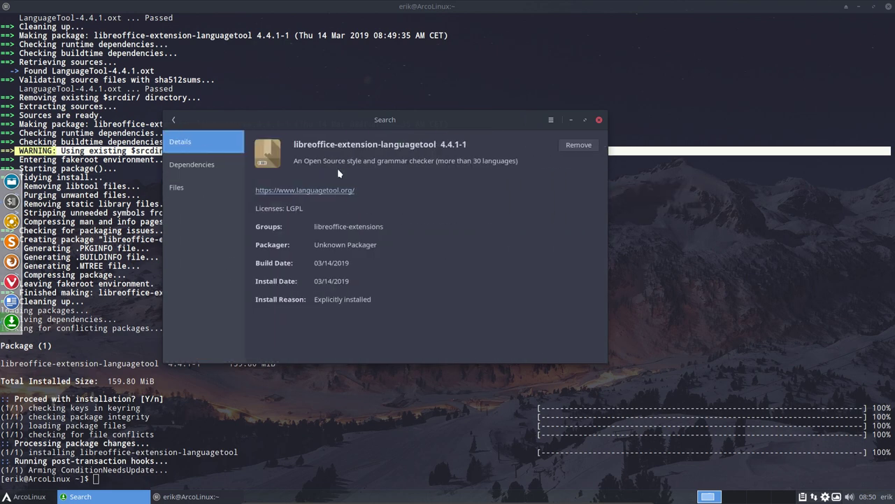
Show the package's Files list and inspect the lib/libreoffice/share/extensions install path
{"action": "left_click", "coordinate": [182, 189]}
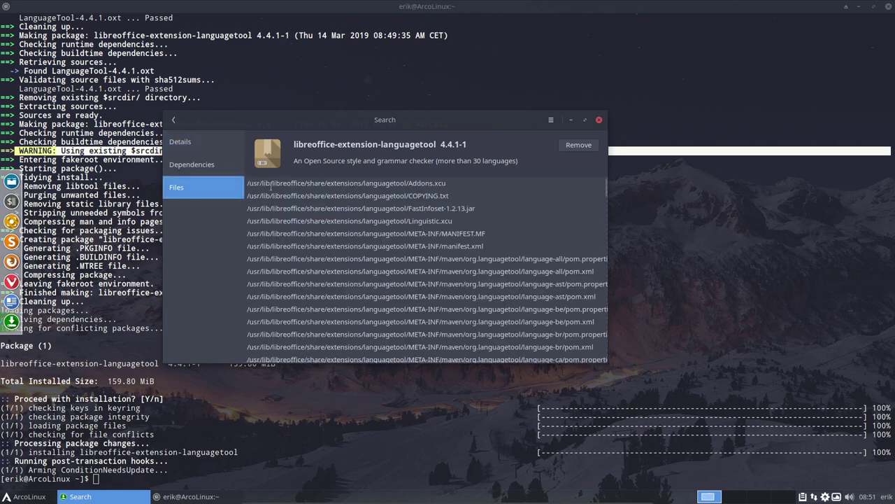
{"action": "double_click", "coordinate": [266, 182]}
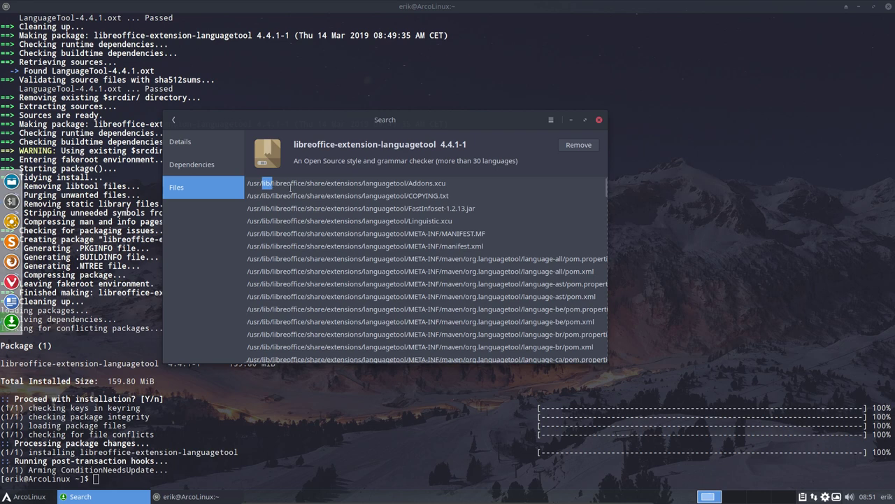
{"action": "double_click", "coordinate": [296, 183]}
{"action": "double_click", "coordinate": [317, 183]}
{"action": "left_click", "coordinate": [343, 181]}
{"action": "double_click", "coordinate": [343, 183]}
{"action": "scroll", "coordinate": [416, 241], "scroll_direction": "down", "scroll_amount": 6}
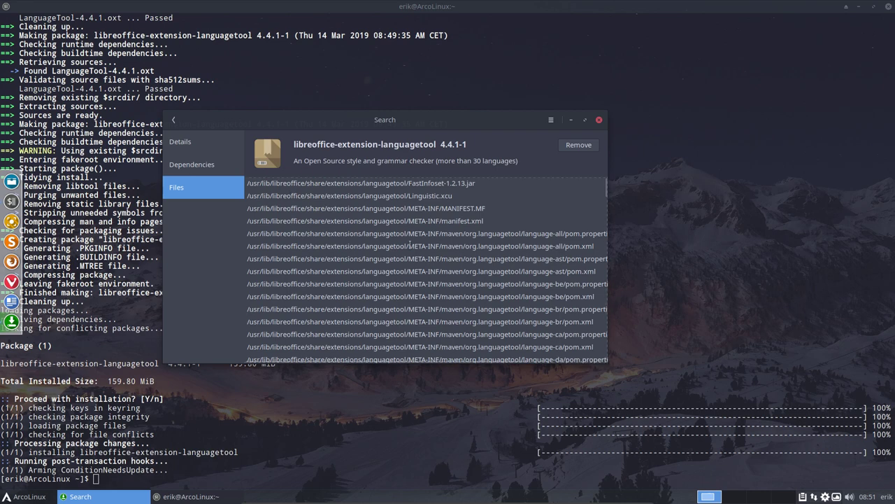
Close the terminal window and maximize Pamac
{"action": "left_click", "coordinate": [571, 120]}
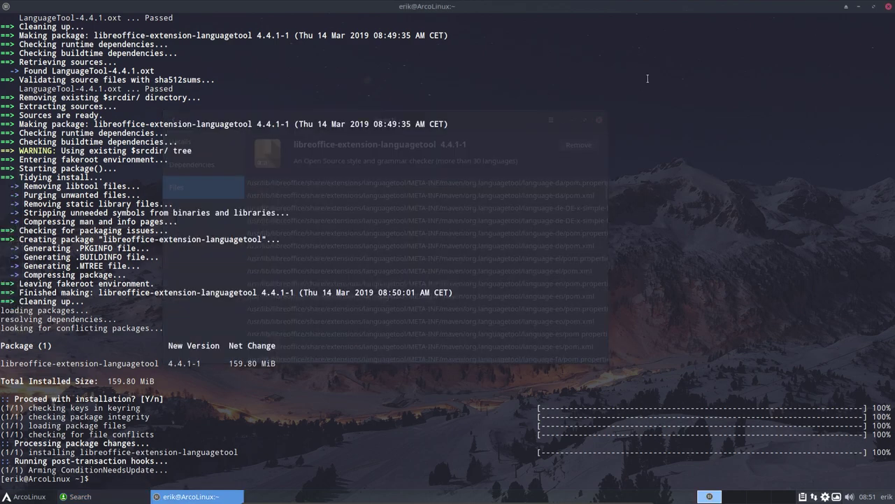
{"action": "left_click", "coordinate": [887, 6]}
{"action": "left_click", "coordinate": [585, 120]}
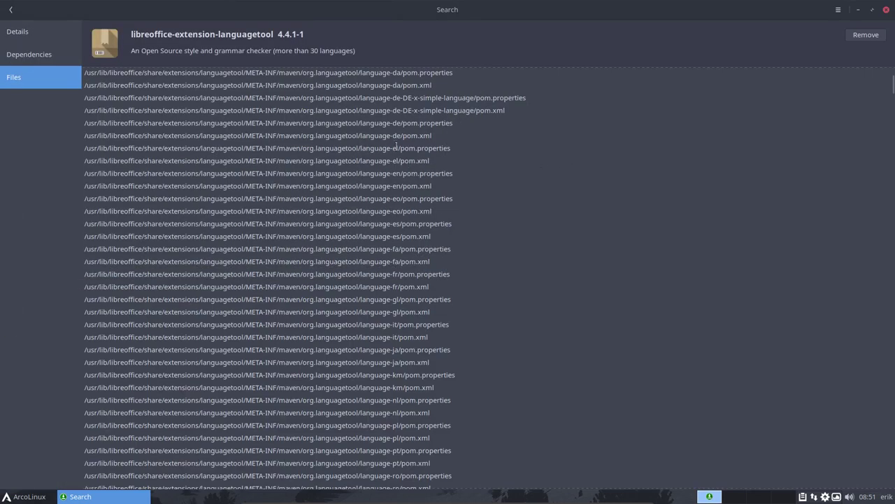
Scroll through the full file list down to the license texts and xgboost-predictor-0.3.0.jar
{"action": "scroll", "coordinate": [394, 177], "scroll_direction": "down", "scroll_amount": 10}
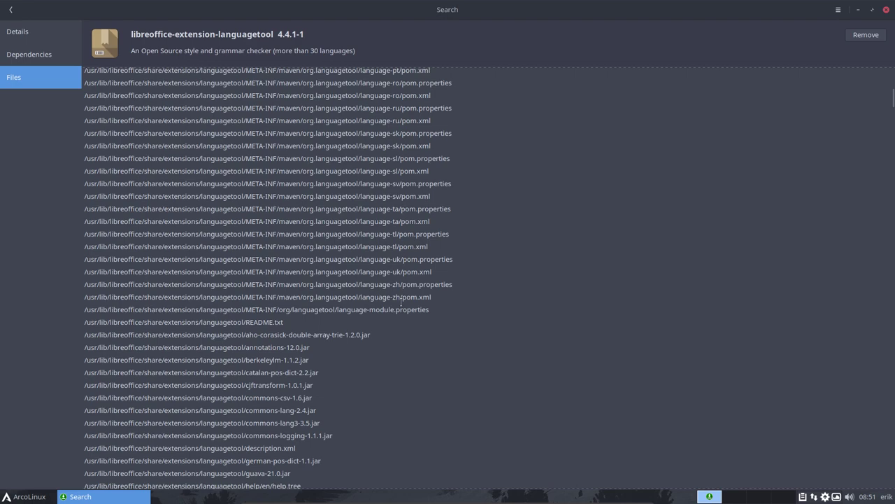
{"action": "left_click_drag", "start_coordinate": [402, 298], "coordinate": [387, 287]}
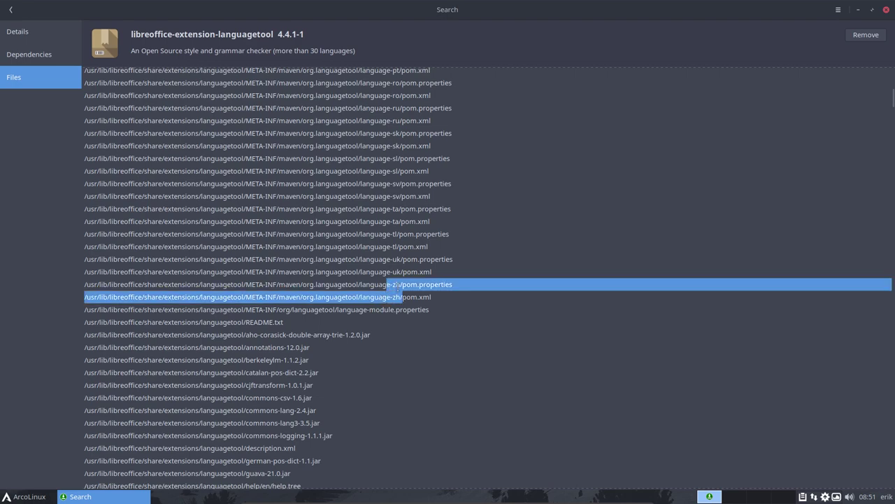
{"action": "left_click", "coordinate": [397, 287]}
{"action": "scroll", "coordinate": [400, 284], "scroll_direction": "up", "scroll_amount": 5}
{"action": "scroll", "coordinate": [400, 284], "scroll_direction": "up", "scroll_amount": 9}
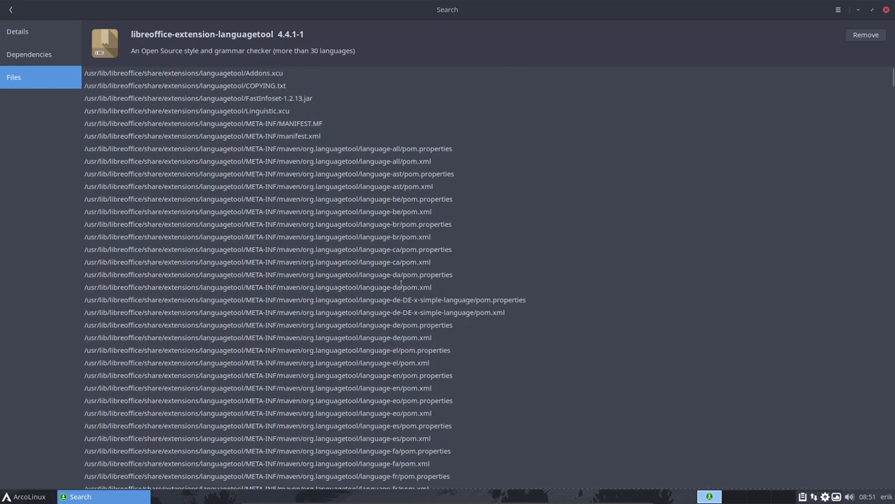
{"action": "scroll", "coordinate": [401, 284], "scroll_direction": "down", "scroll_amount": 8}
{"action": "scroll", "coordinate": [401, 283], "scroll_direction": "down", "scroll_amount": 1}
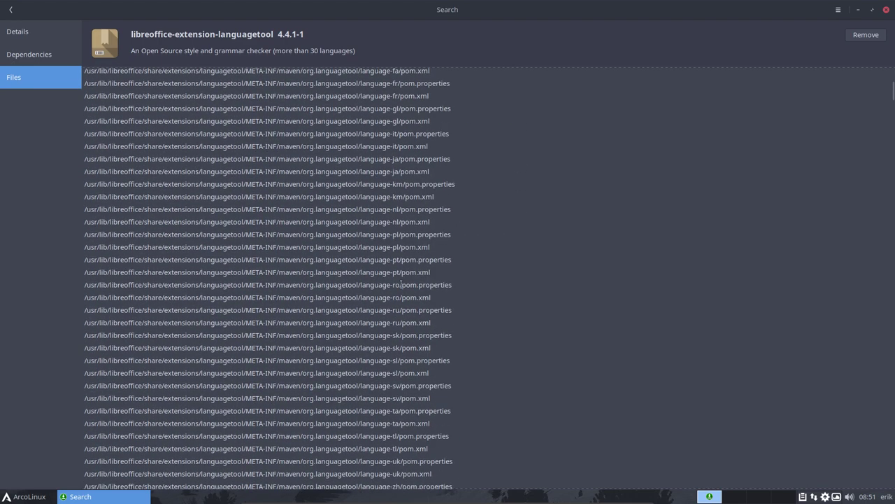
{"action": "scroll", "coordinate": [400, 283], "scroll_direction": "down", "scroll_amount": 9}
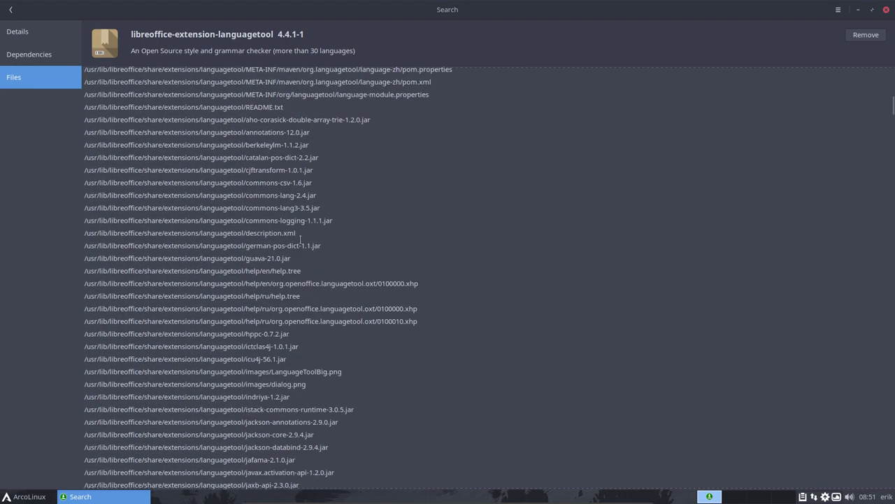
{"action": "scroll", "coordinate": [252, 330], "scroll_direction": "down", "scroll_amount": 7}
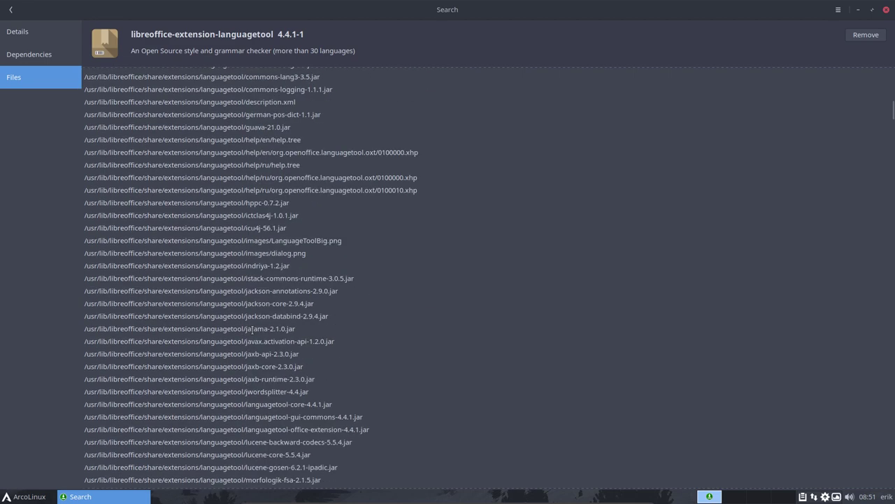
{"action": "scroll", "coordinate": [253, 330], "scroll_direction": "down", "scroll_amount": 5}
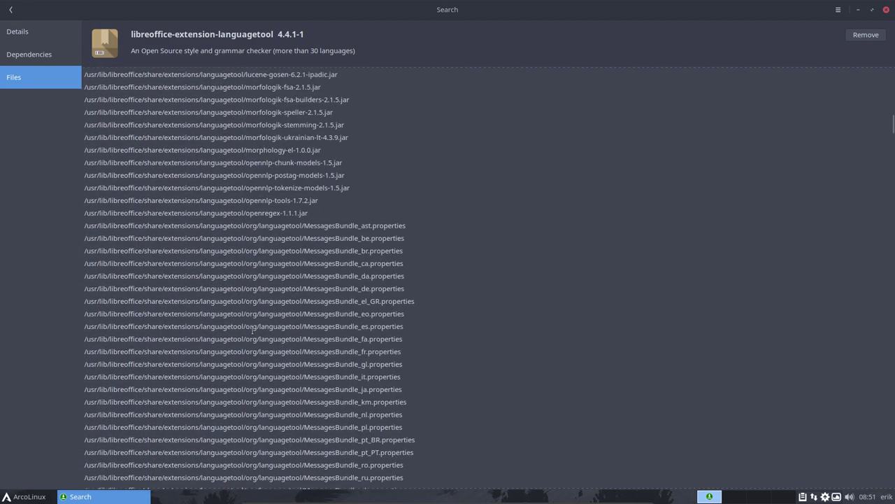
{"action": "scroll", "coordinate": [253, 330], "scroll_direction": "down", "scroll_amount": 15}
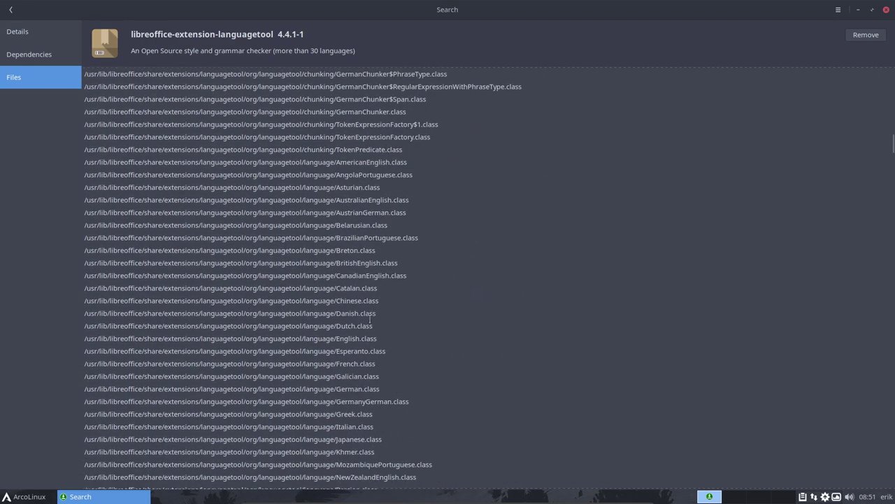
{"action": "scroll", "coordinate": [370, 319], "scroll_direction": "down", "scroll_amount": 20}
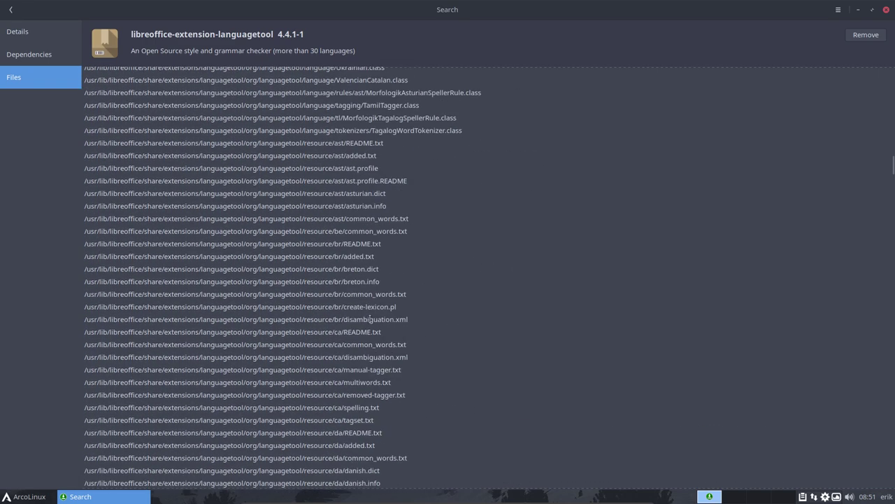
{"action": "scroll", "coordinate": [370, 319], "scroll_direction": "down", "scroll_amount": 20}
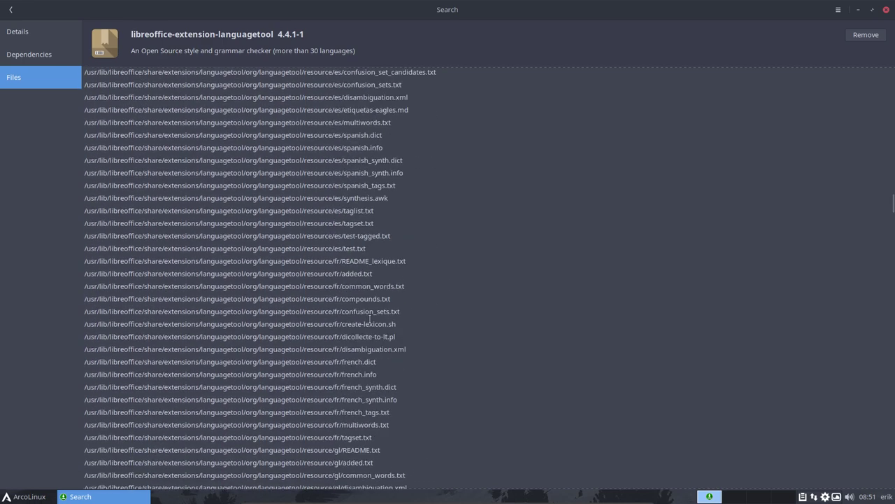
{"action": "scroll", "coordinate": [370, 319], "scroll_direction": "down", "scroll_amount": 12}
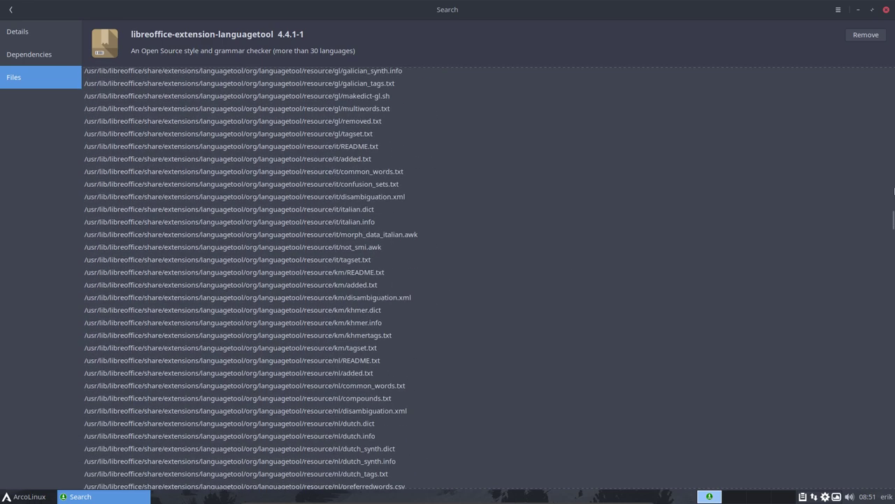
{"action": "scroll", "coordinate": [894, 190], "scroll_direction": "down", "scroll_amount": 3}
{"action": "left_click_drag", "start_coordinate": [893, 223], "coordinate": [888, 333]}
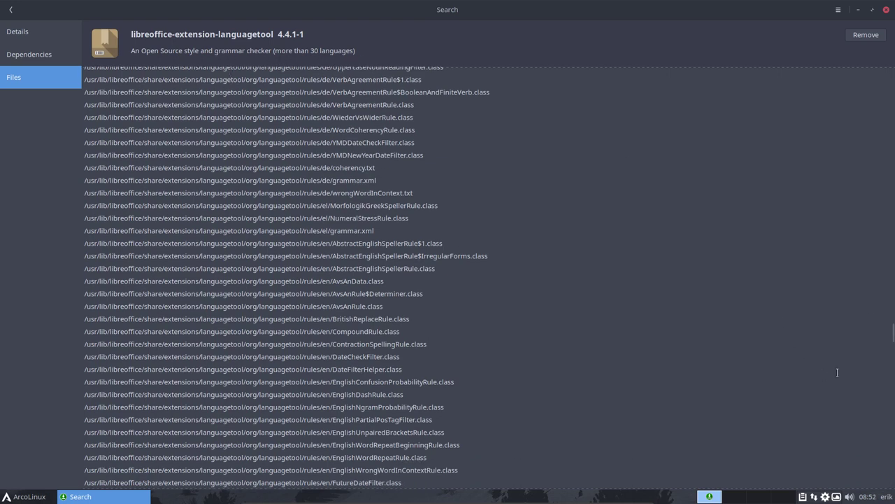
{"action": "left_click", "coordinate": [890, 361]}
{"action": "left_click_drag", "start_coordinate": [890, 361], "coordinate": [893, 493]}
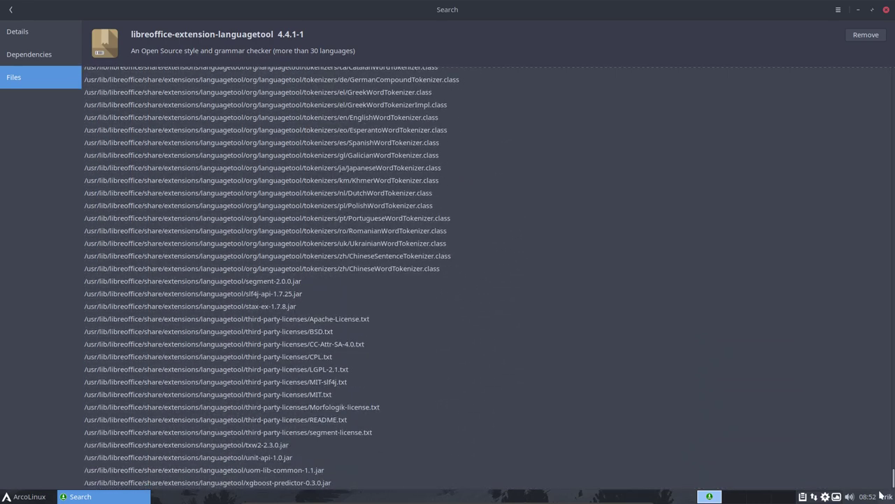
Close Pamac and start LibreOffice Writer from the dock with a blank Unbenannt 1 document
{"action": "left_click", "coordinate": [887, 10]}
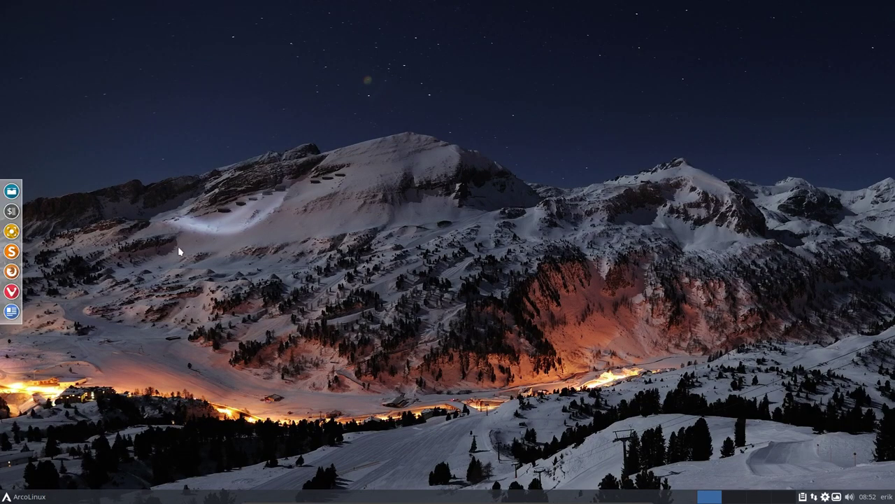
{"action": "left_click", "coordinate": [26, 496]}
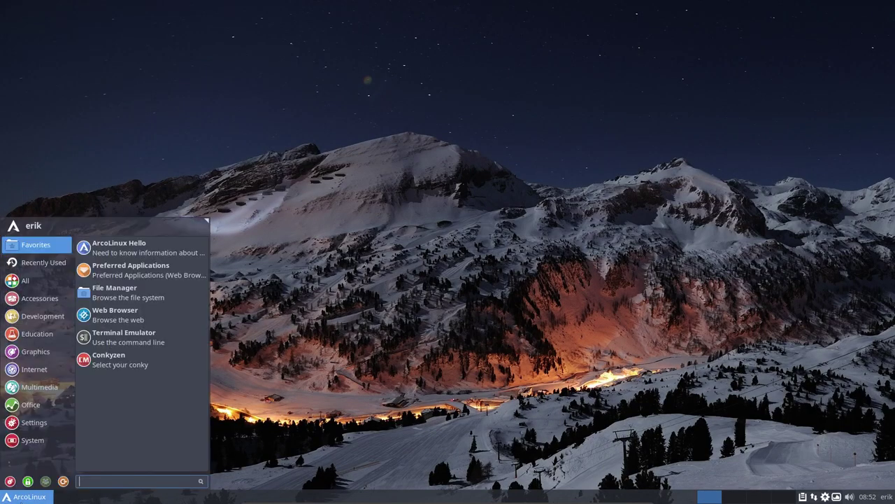
{"action": "type", "text": "wri"}
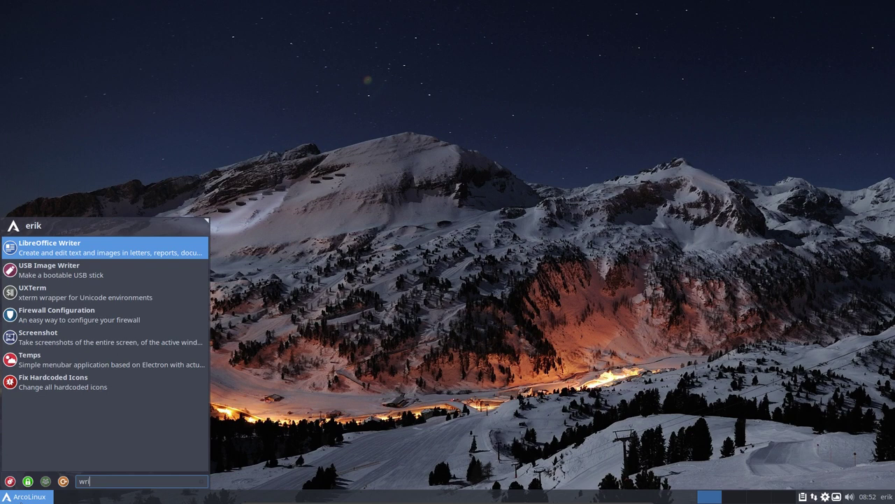
{"action": "left_click", "coordinate": [295, 349]}
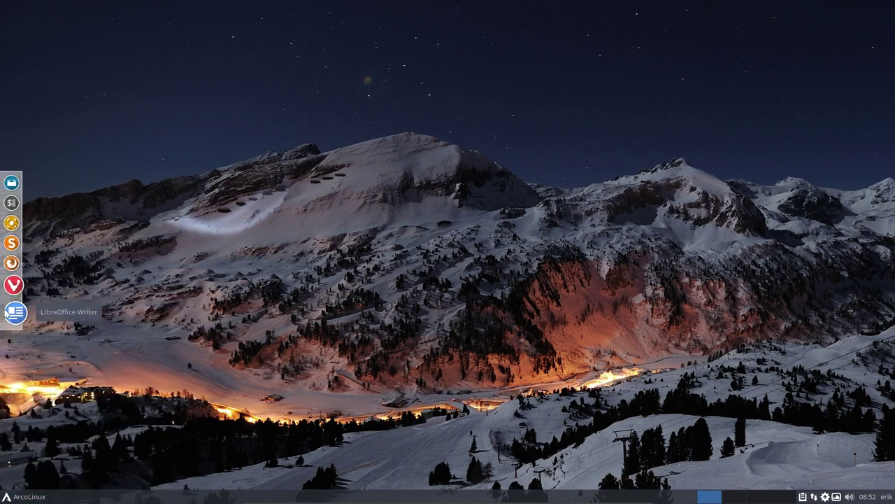
{"action": "right_click", "coordinate": [14, 313]}
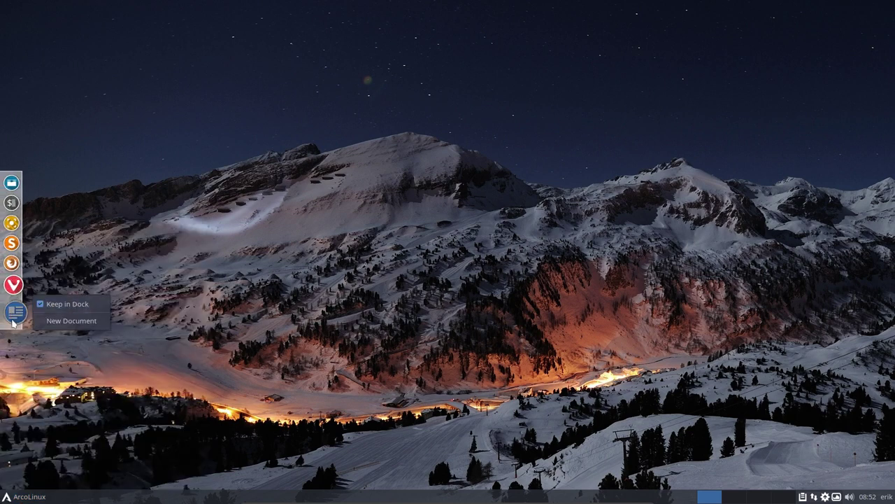
{"action": "left_click", "coordinate": [14, 311]}
{"action": "left_click", "coordinate": [14, 318]}
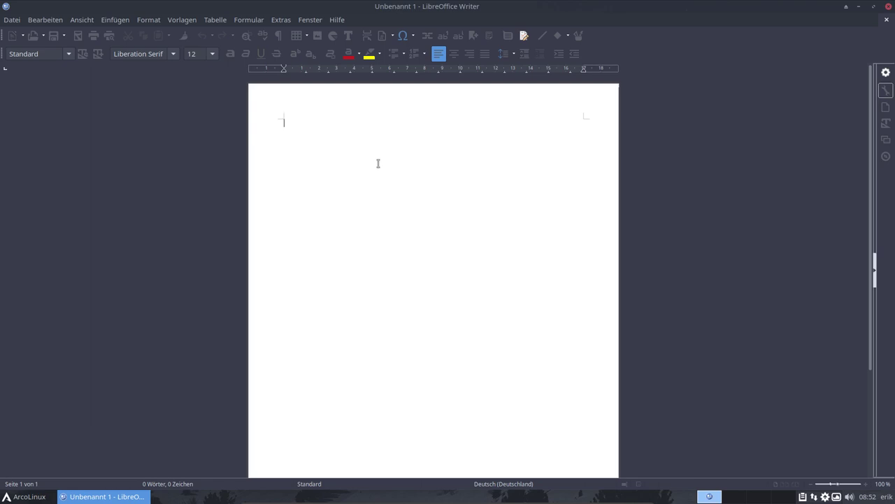
Type 'Me thinks the force is with him' into the blank document
{"action": "type", "text": "Me thinks"}
{"action": "type", "text": "the force"}
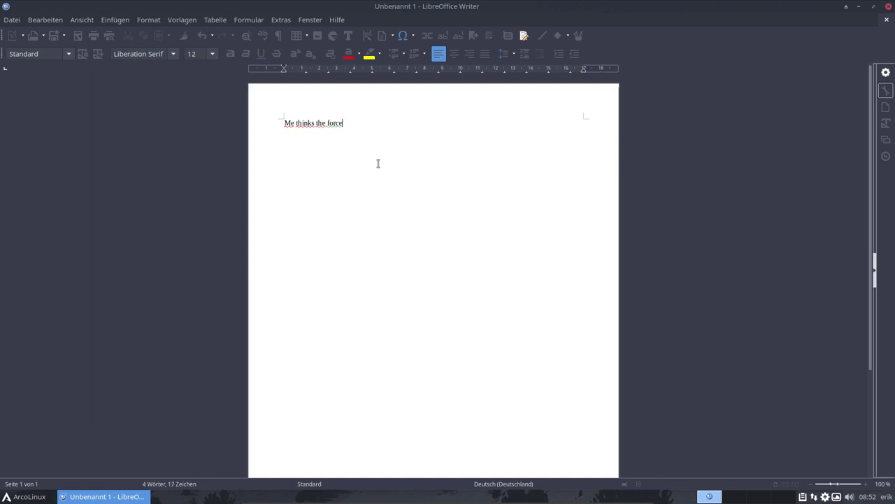
{"action": "type", "text": " is with him."}
Set the flagged word 'thinks' to English (USA)
{"action": "right_click", "coordinate": [306, 124]}
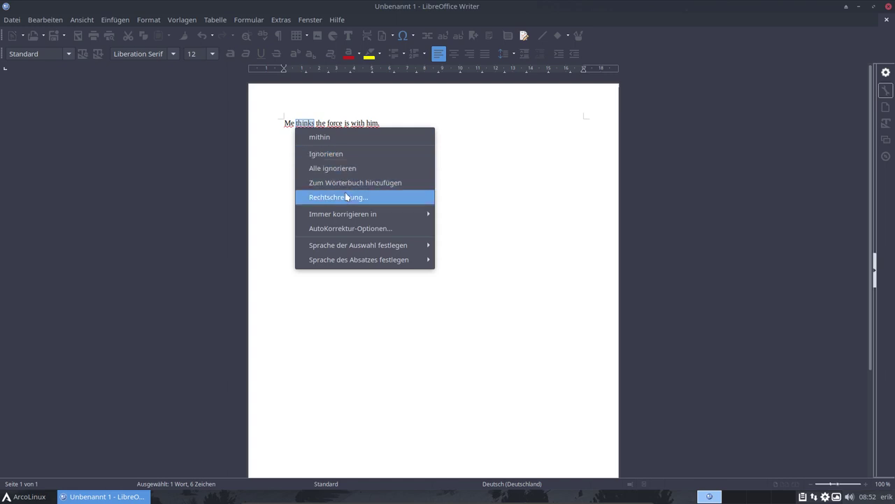
{"action": "mouse_move", "coordinate": [363, 249]}
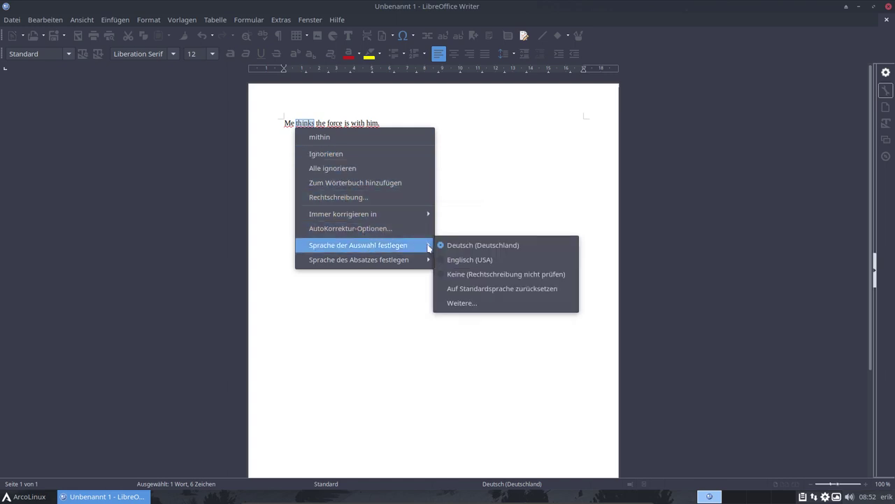
{"action": "left_click", "coordinate": [464, 260]}
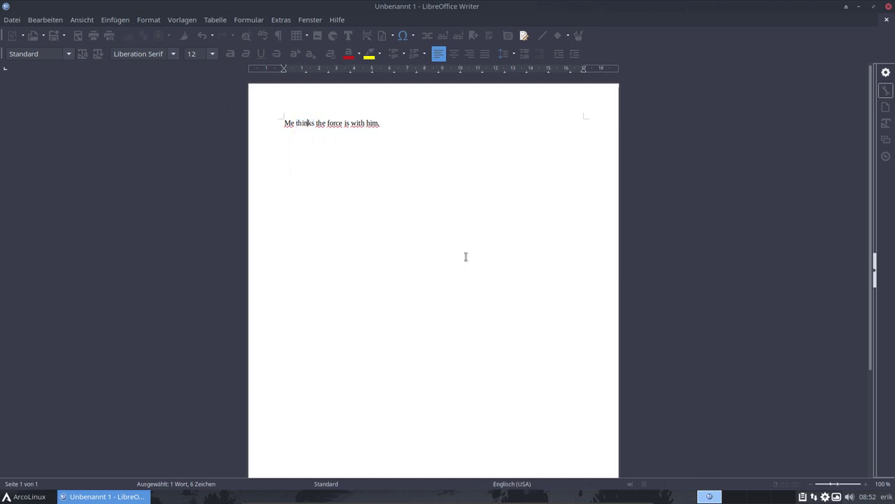
Set the whole paragraph's language to English (USA)
{"action": "key", "text": "ctrl+a"}
{"action": "right_click", "coordinate": [346, 124]}
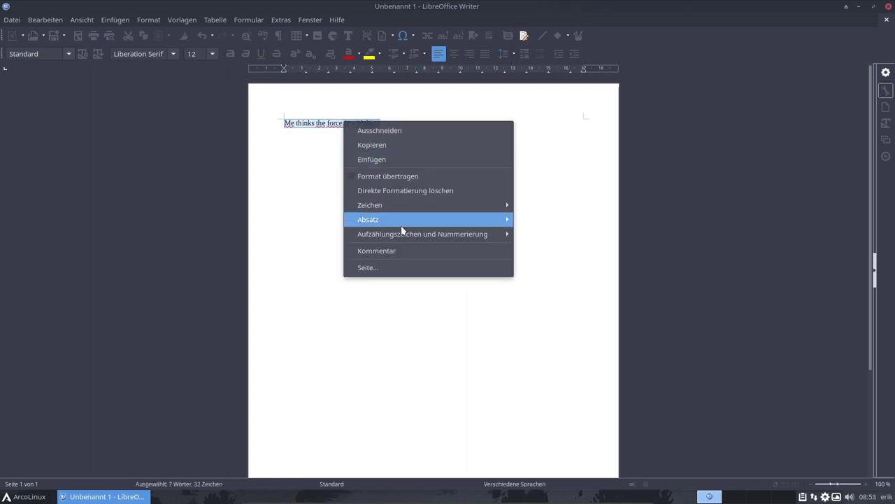
{"action": "mouse_move", "coordinate": [421, 214]}
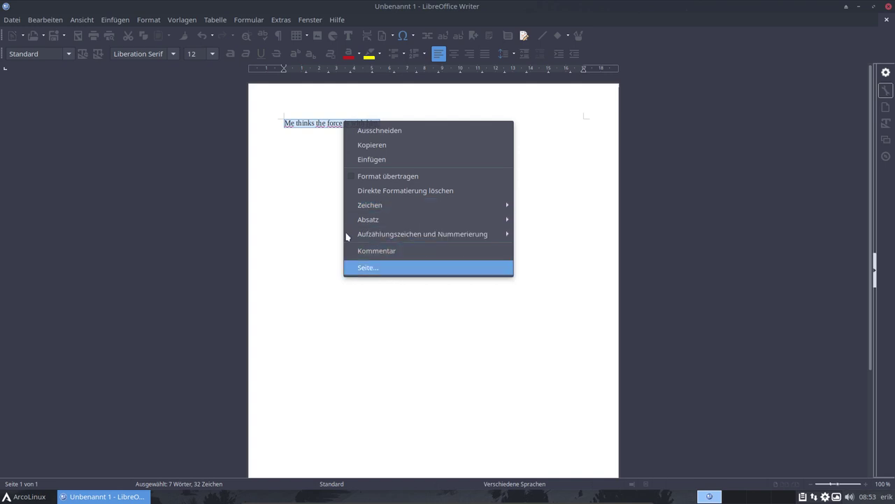
{"action": "left_click", "coordinate": [301, 181]}
{"action": "left_click", "coordinate": [325, 129]}
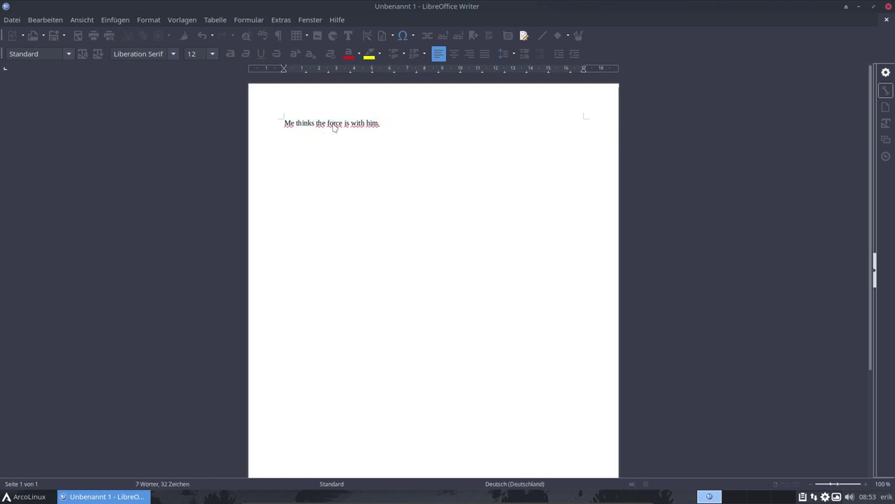
{"action": "right_click", "coordinate": [333, 123]}
{"action": "mouse_move", "coordinate": [364, 261]}
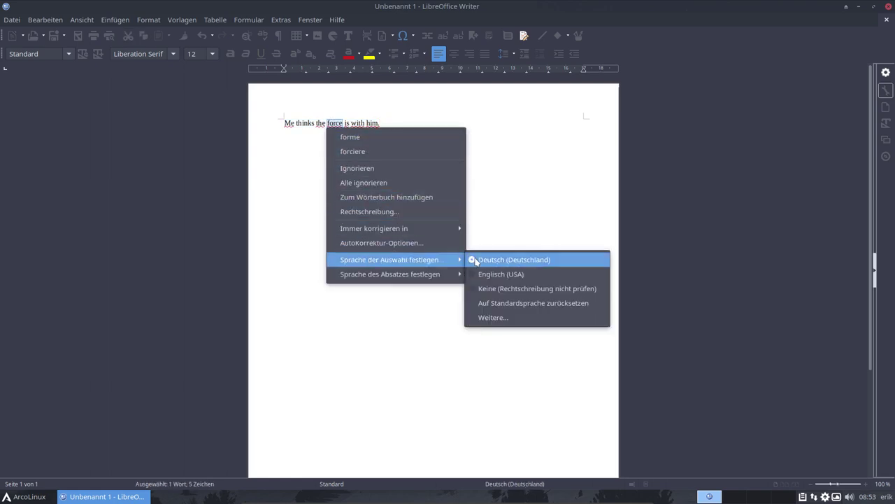
{"action": "mouse_move", "coordinate": [413, 281]}
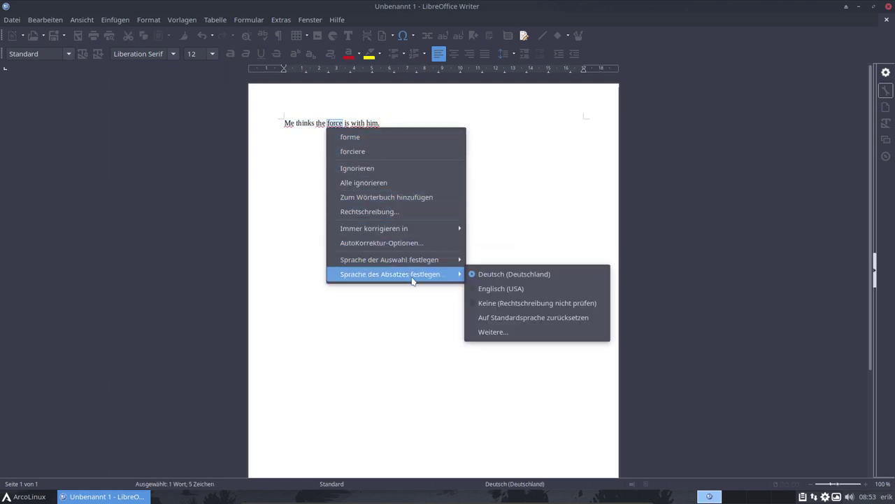
{"action": "left_click", "coordinate": [494, 289]}
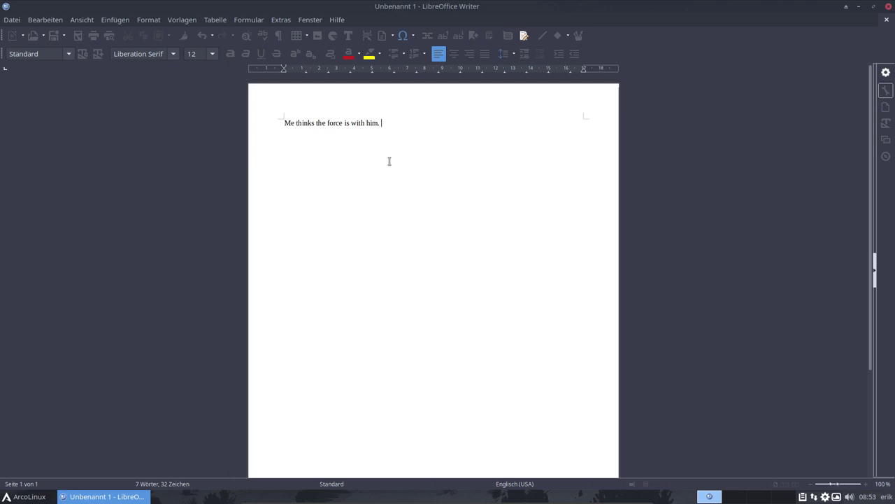
Add an empty line and replace 'Me' with the suggested 'I'
{"action": "key", "text": "Return"}
{"action": "right_click", "coordinate": [289, 123]}
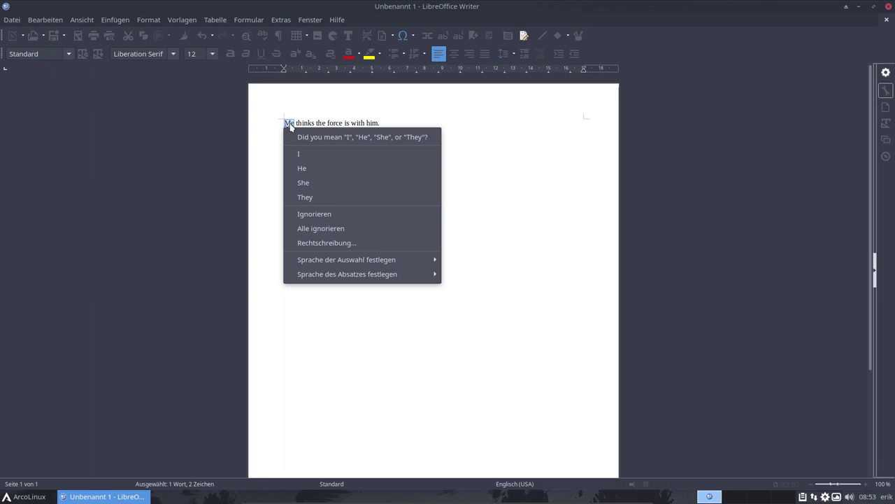
{"action": "mouse_move", "coordinate": [360, 260]}
{"action": "mouse_move", "coordinate": [363, 279]}
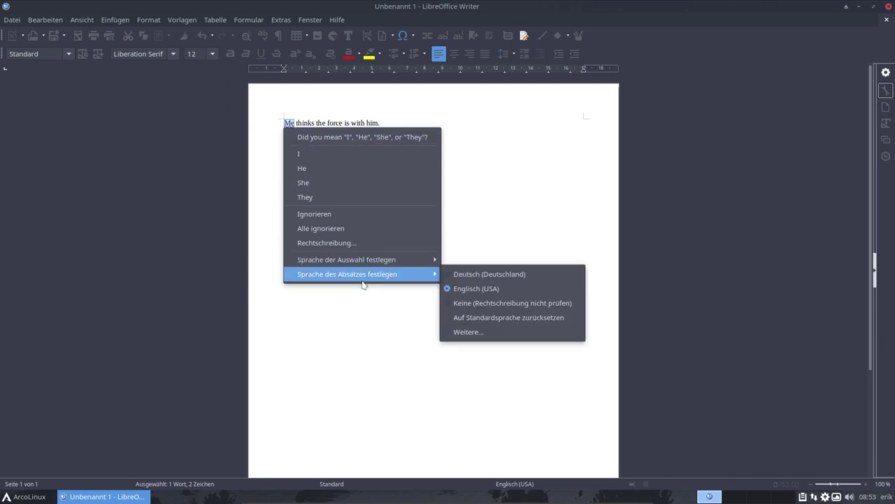
{"action": "left_click", "coordinate": [311, 155]}
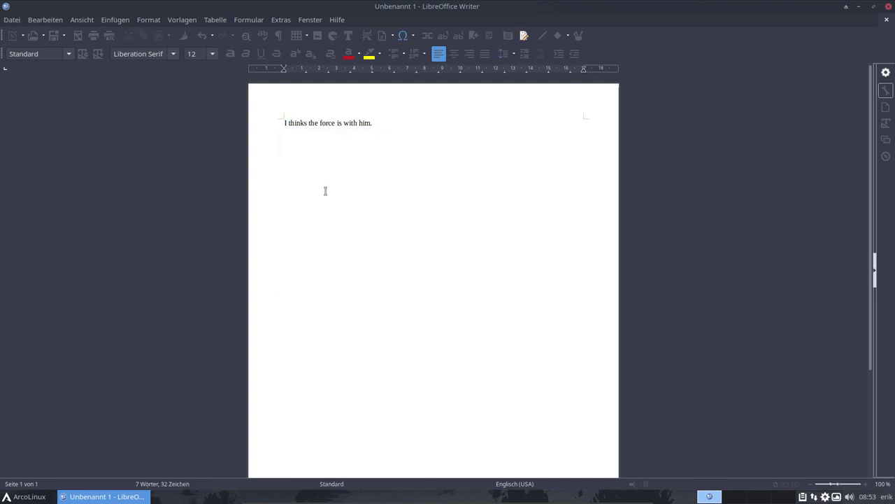
{"action": "left_click", "coordinate": [351, 310]}
Replace 'thinks' with the suggested 'think'
{"action": "right_click", "coordinate": [297, 124]}
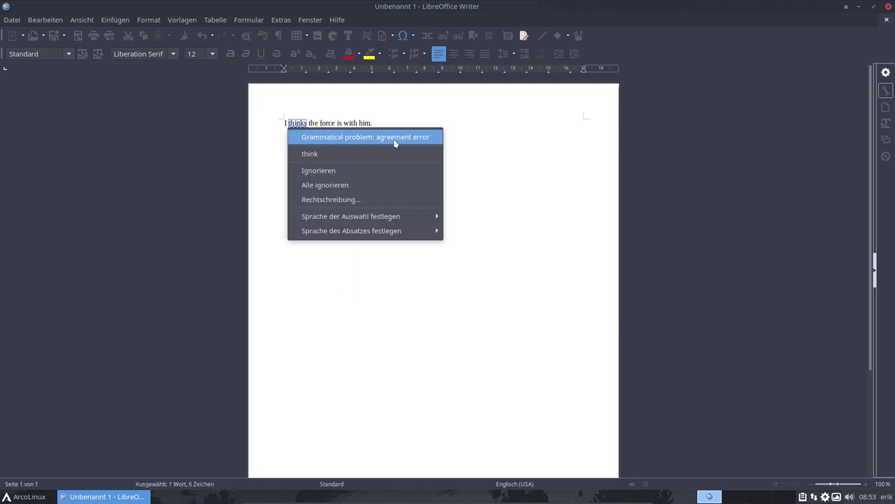
{"action": "left_click", "coordinate": [319, 155]}
{"action": "left_click", "coordinate": [319, 155]}
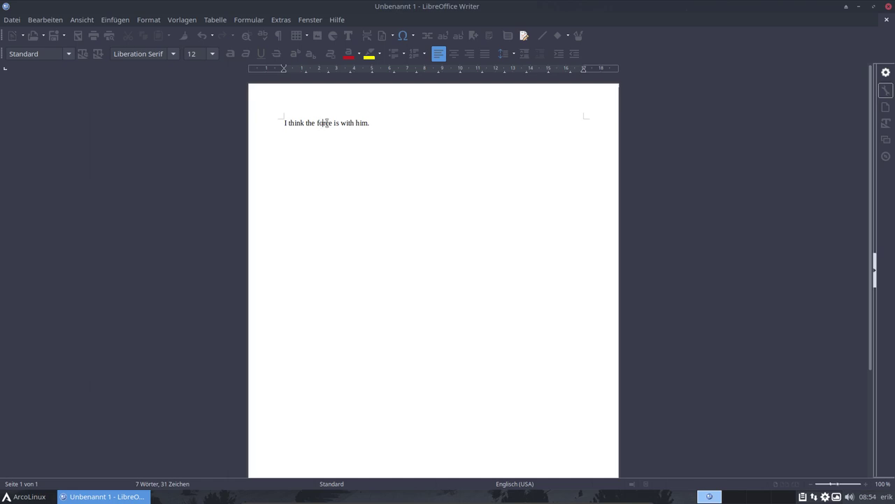
Misspell 'force' as 'forze' and review the spelling suggestions LanguageTool offers for it
{"action": "left_click", "coordinate": [328, 123]}
{"action": "key", "text": "BackSpace"}
{"action": "type", "text": "e"}
{"action": "right_click", "coordinate": [323, 125]}
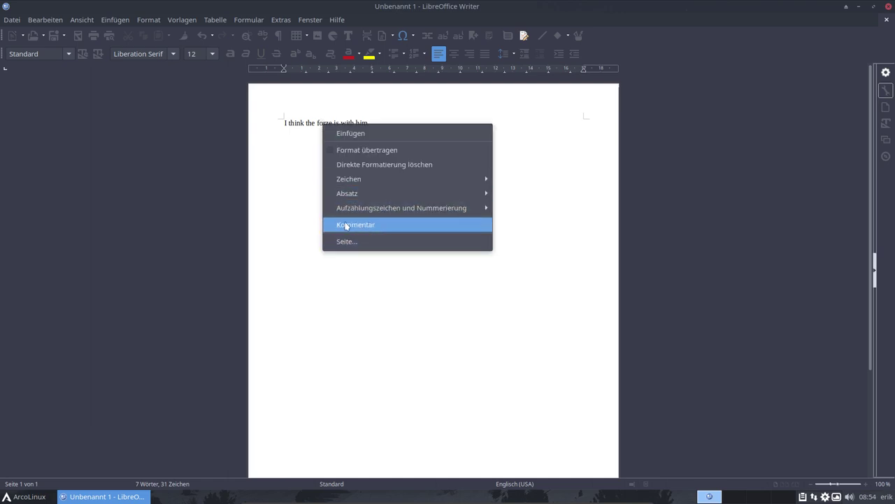
{"action": "left_click", "coordinate": [304, 212]}
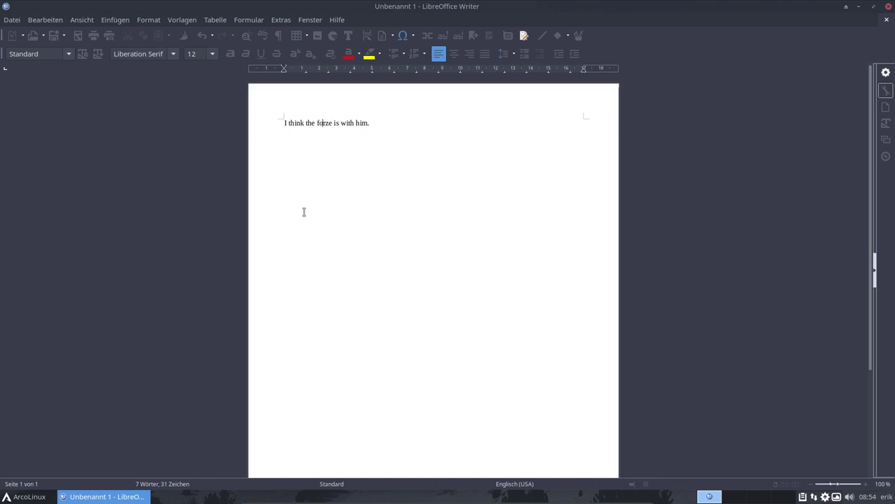
{"action": "left_click", "coordinate": [391, 122]}
{"action": "right_click", "coordinate": [324, 125]}
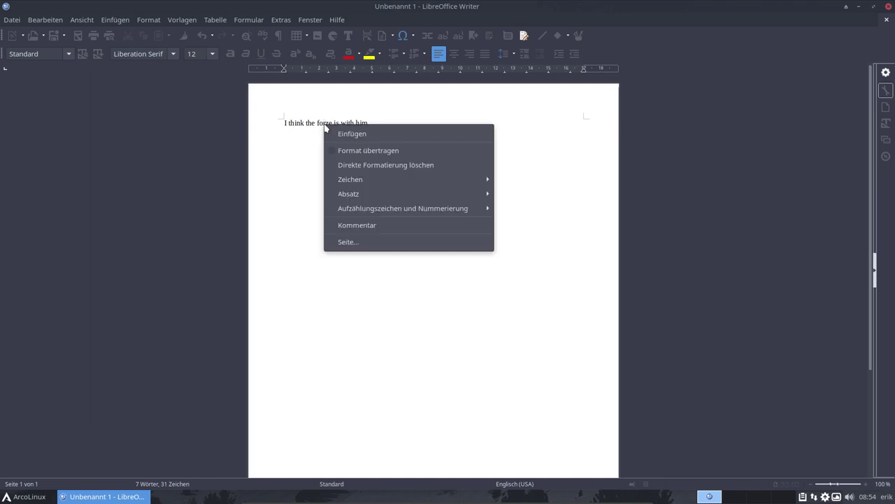
{"action": "mouse_move", "coordinate": [371, 207]}
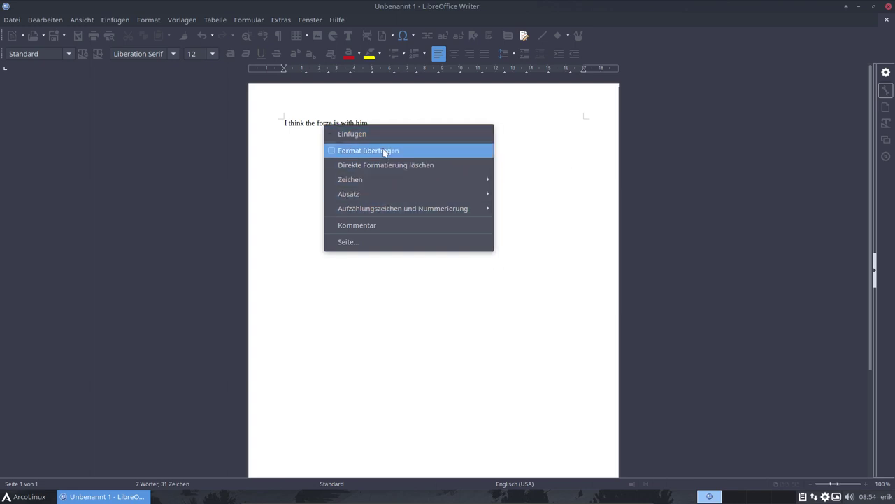
{"action": "left_click", "coordinate": [290, 161]}
Change the misspelling from 'forze' to 'forcce'
{"action": "left_click", "coordinate": [330, 123]}
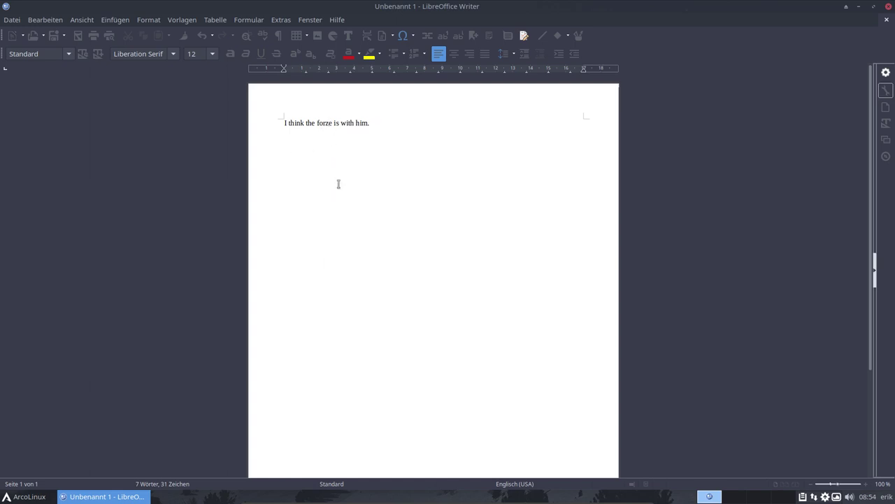
{"action": "key", "text": "BackSpace"}
{"action": "type", "text": "cc"}
{"action": "key", "text": "Left"}
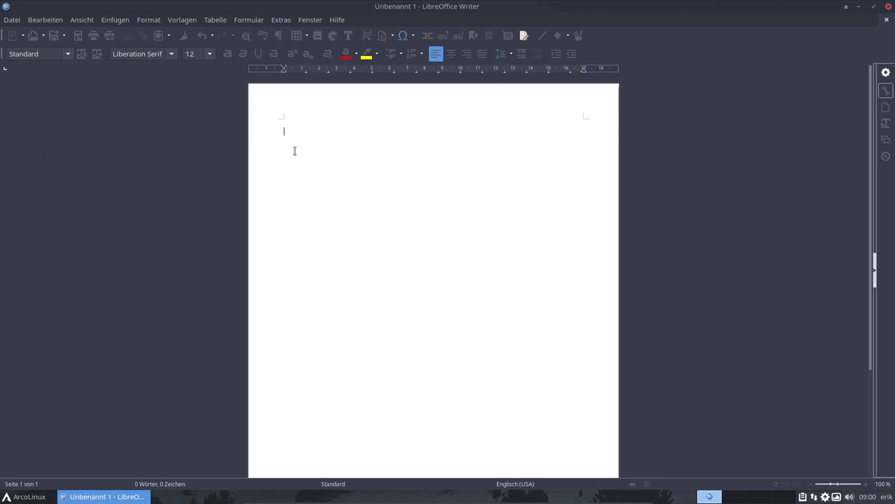
Set the language of the current selection to German (Deutschland) via Extras > Sprache
{"action": "left_click", "coordinate": [283, 20]}
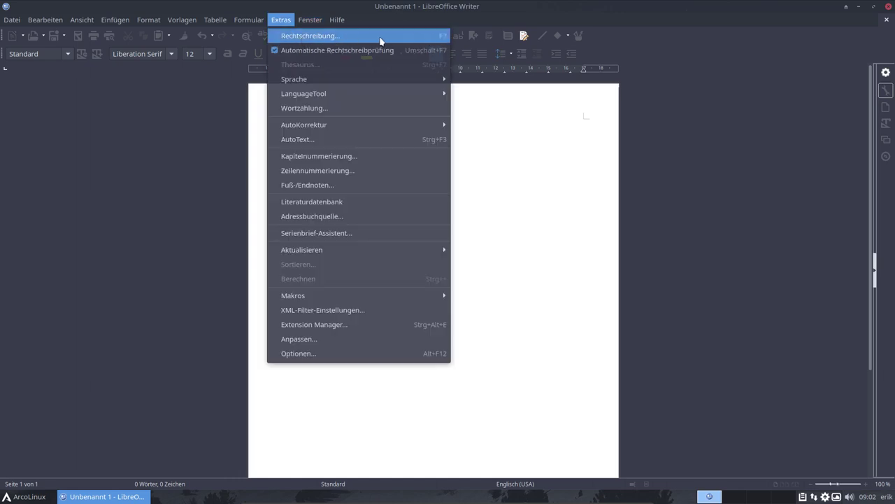
{"action": "mouse_move", "coordinate": [330, 77]}
{"action": "mouse_move", "coordinate": [493, 81]}
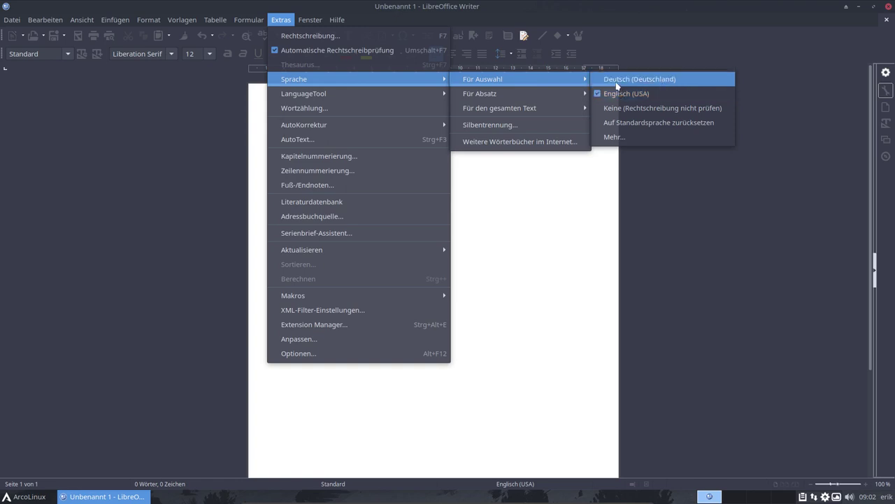
{"action": "left_click", "coordinate": [602, 79]}
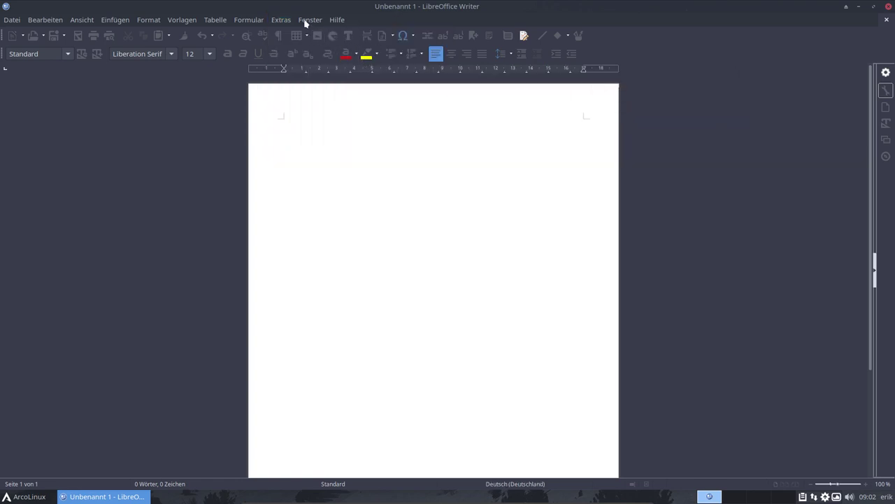
Set the paragraph language to Deutsch (Deutschland) under Extras > Sprache > Für Absatz
{"action": "left_click", "coordinate": [283, 20]}
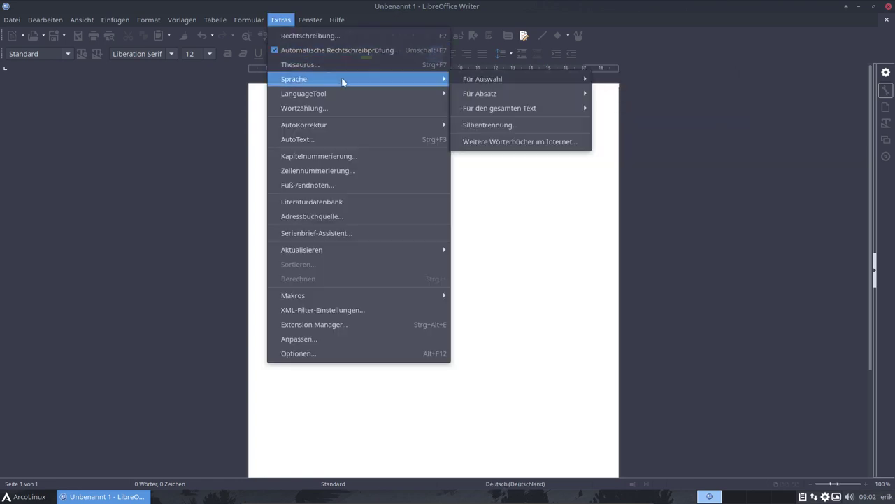
{"action": "mouse_move", "coordinate": [486, 81]}
{"action": "mouse_move", "coordinate": [538, 95]}
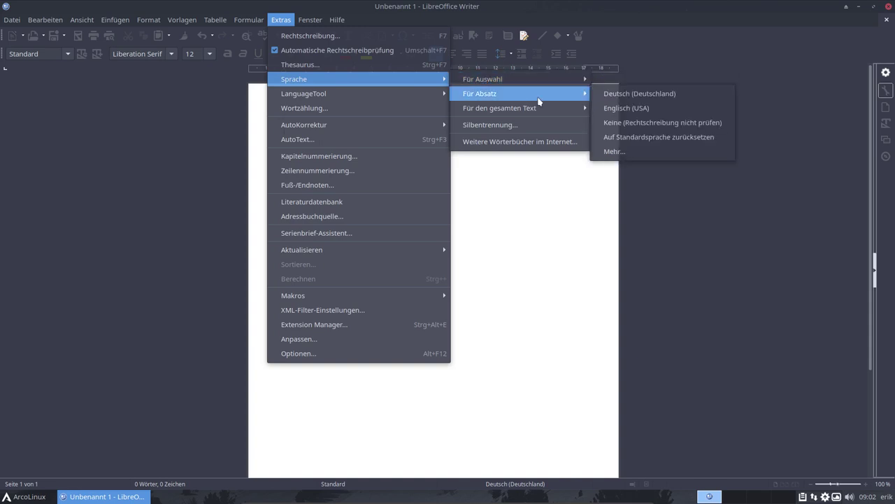
{"action": "left_click", "coordinate": [600, 96]}
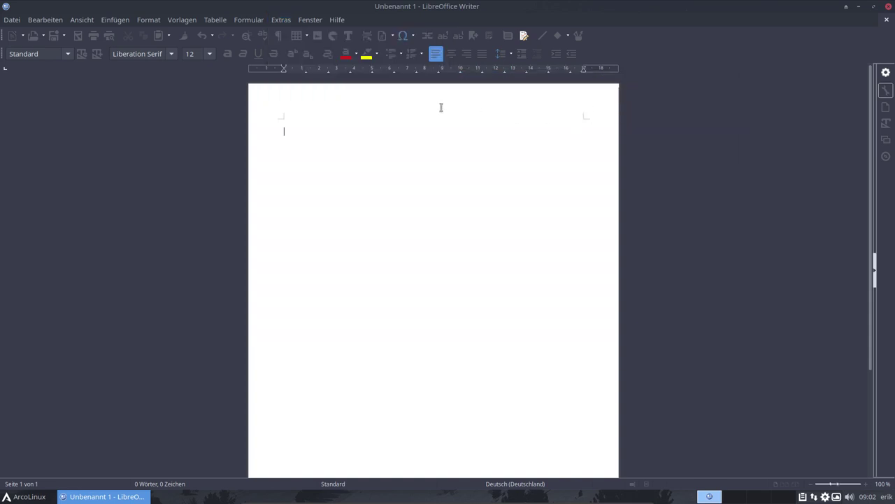
{"action": "left_click", "coordinate": [280, 20]}
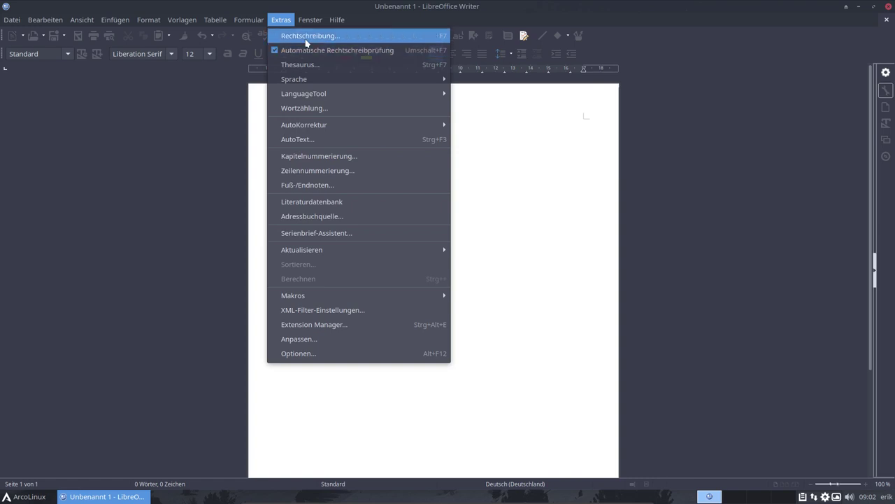
{"action": "mouse_move", "coordinate": [326, 80]}
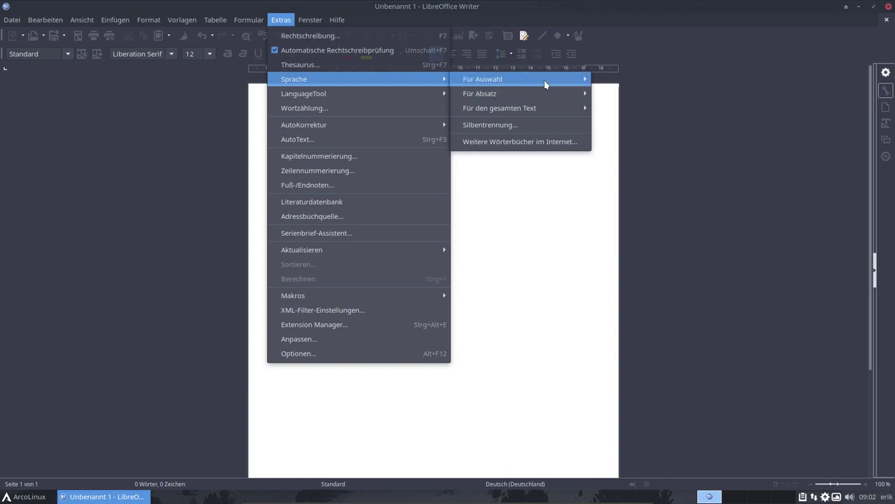
{"action": "mouse_move", "coordinate": [546, 83]}
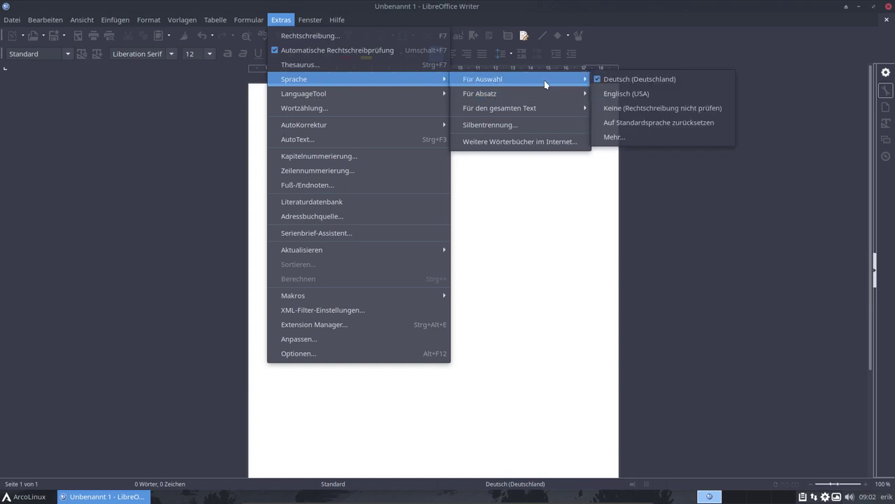
{"action": "left_click", "coordinate": [601, 82]}
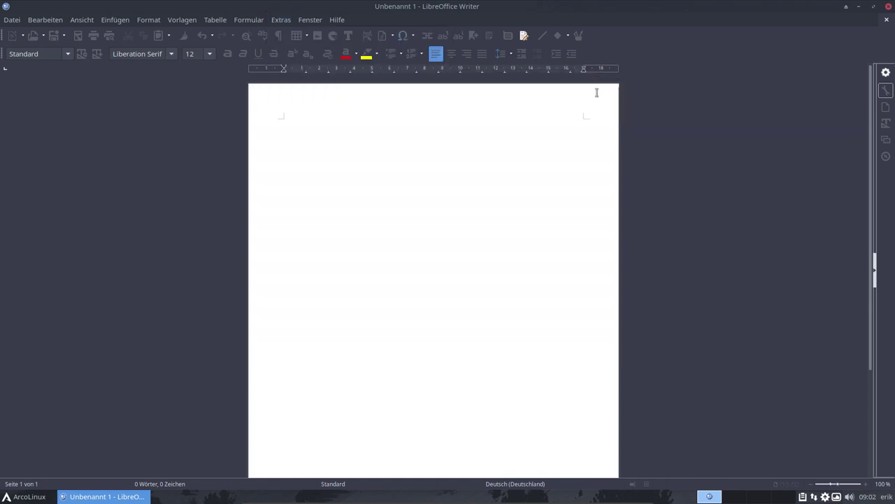
Set the language for the whole text to Deutsch (Deutschland)
{"action": "left_click", "coordinate": [279, 20]}
{"action": "mouse_move", "coordinate": [303, 78]}
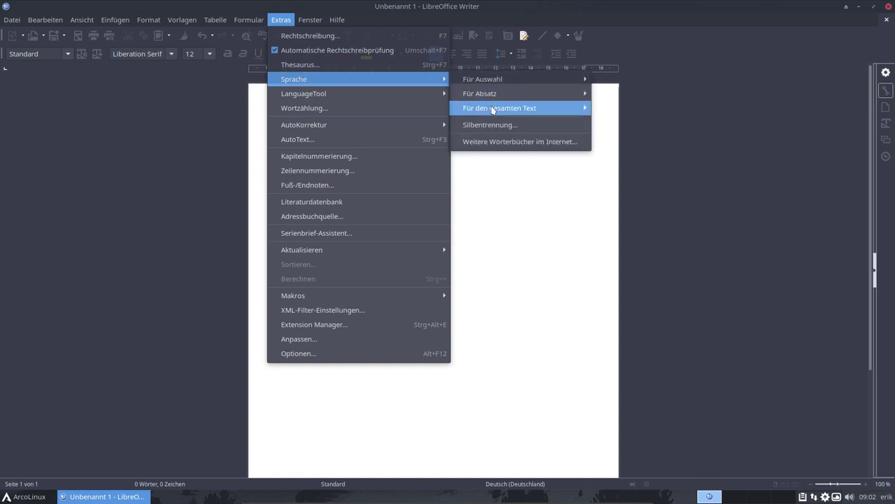
{"action": "mouse_move", "coordinate": [514, 110]}
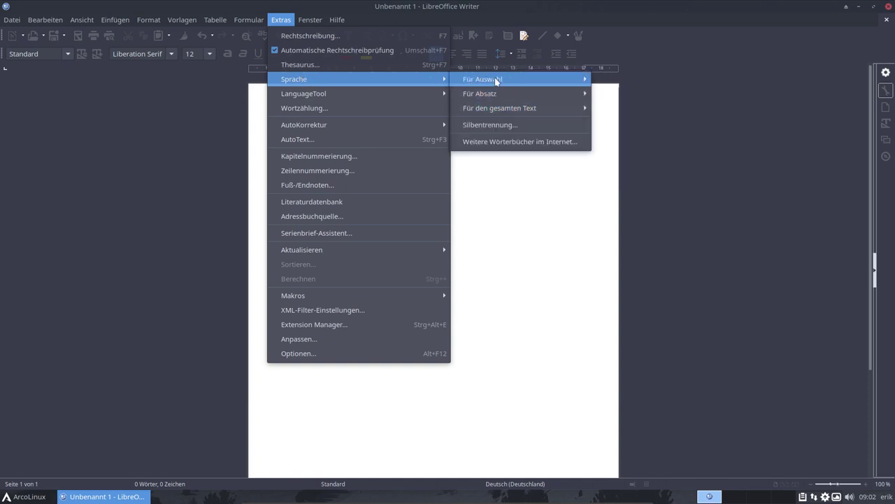
{"action": "mouse_move", "coordinate": [500, 96]}
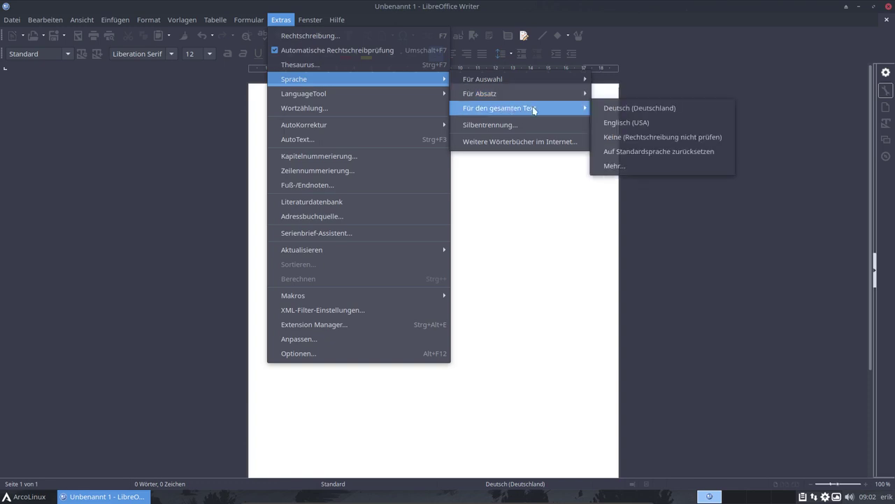
{"action": "left_click", "coordinate": [612, 110]}
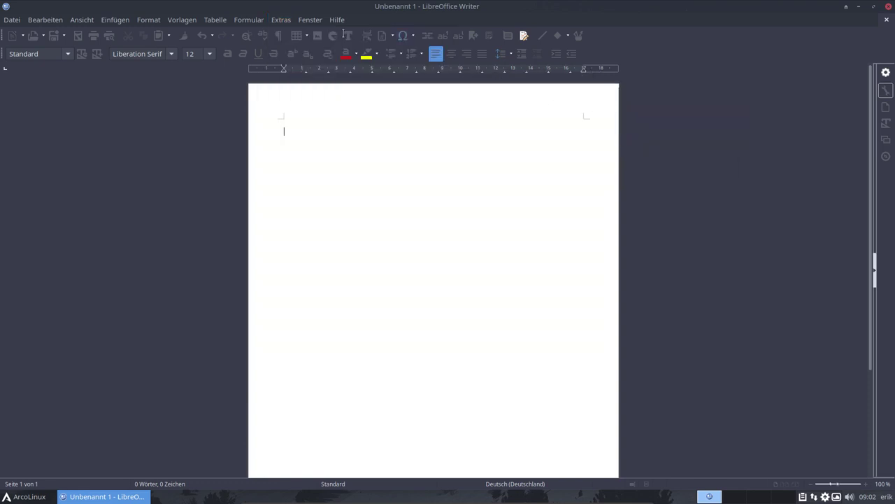
{"action": "left_click", "coordinate": [282, 23]}
{"action": "mouse_move", "coordinate": [333, 81]}
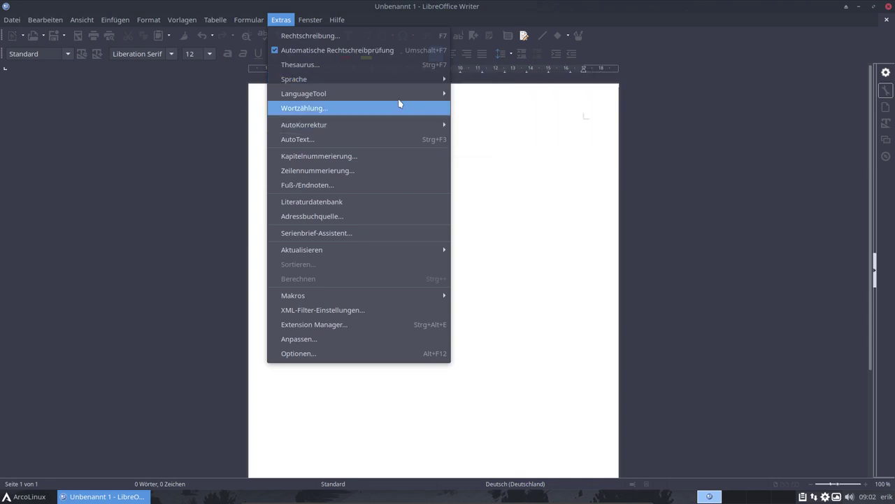
{"action": "mouse_move", "coordinate": [369, 98]}
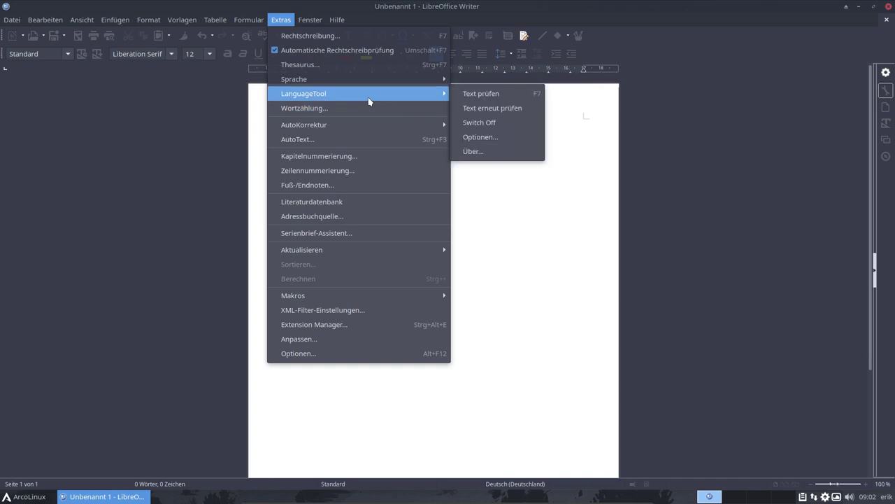
{"action": "left_click", "coordinate": [491, 97]}
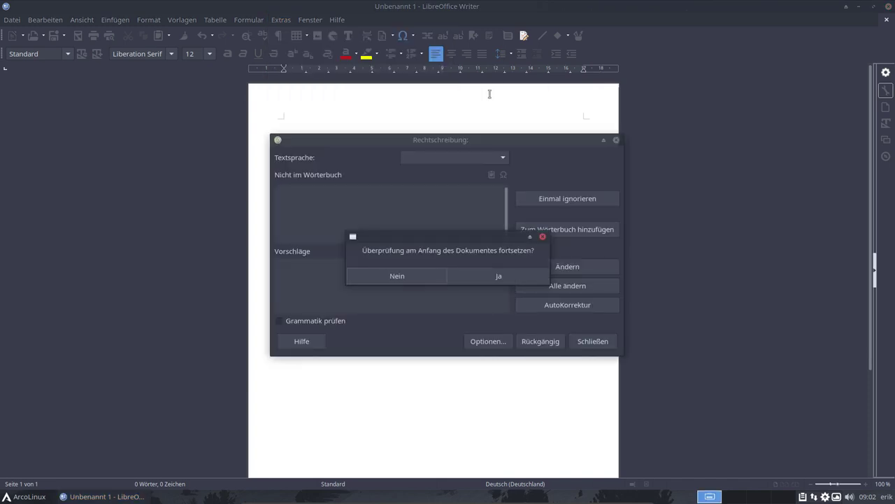
{"action": "left_click", "coordinate": [491, 277]}
{"action": "left_click", "coordinate": [491, 279]}
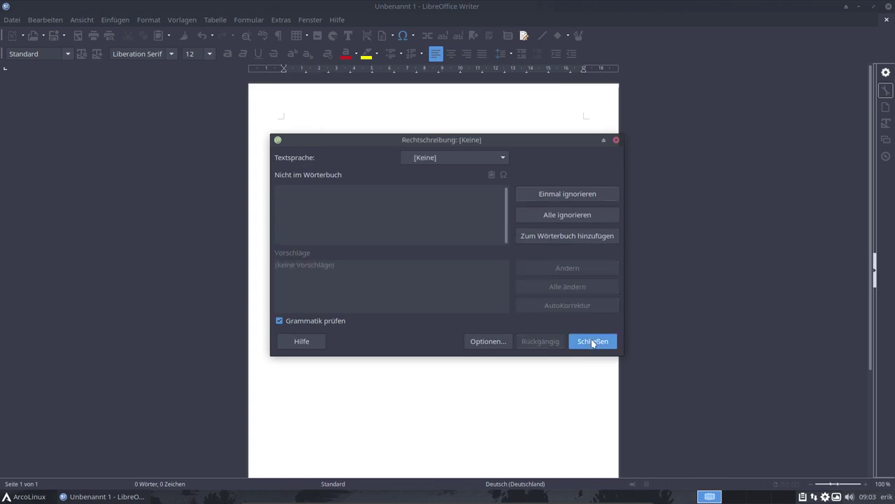
{"action": "left_click", "coordinate": [592, 341]}
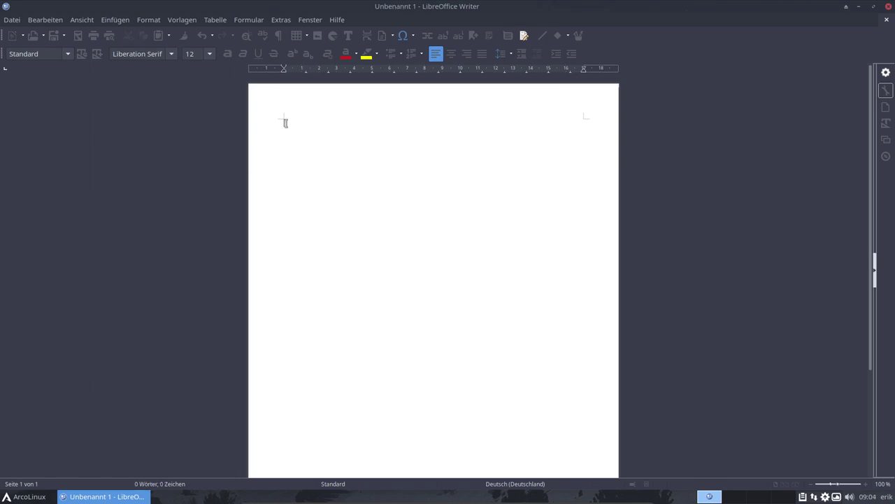
Type 'Jeder macht fehler', accept the suggestion 'Fehler', then view and dismiss the grammar hint
{"action": "type", "text": "Jeder macht fehler"}
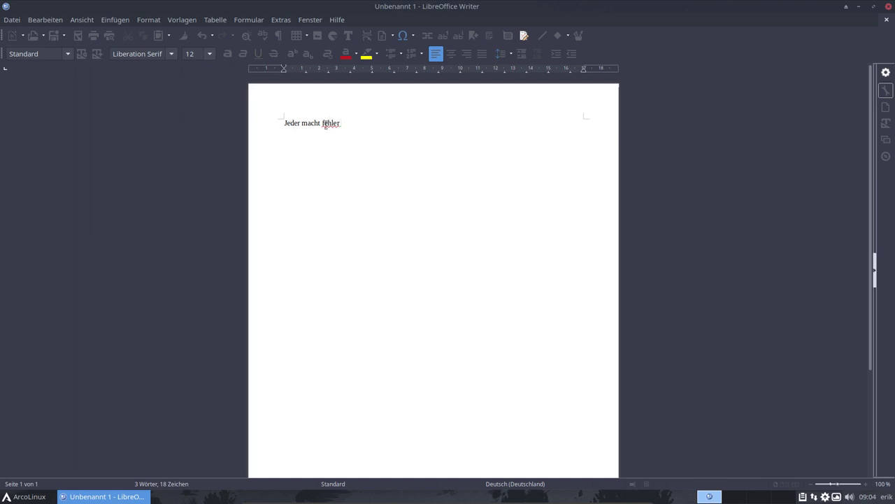
{"action": "right_click", "coordinate": [334, 123]}
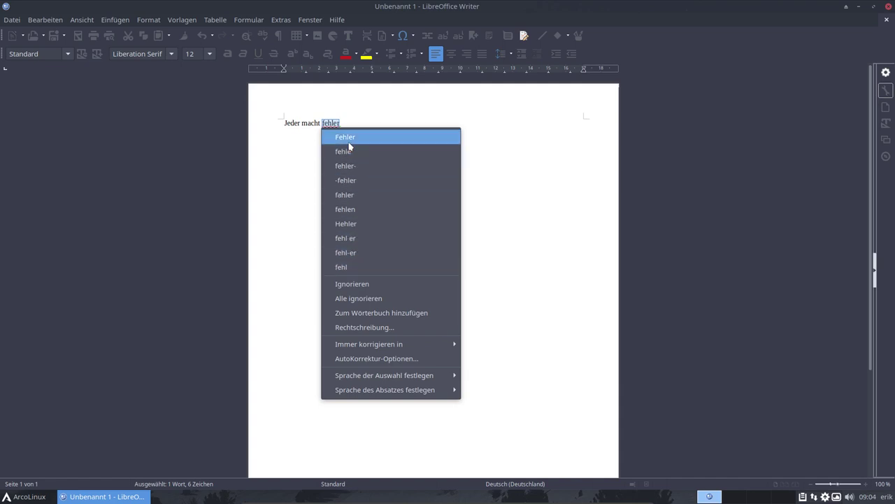
{"action": "left_click", "coordinate": [349, 142]}
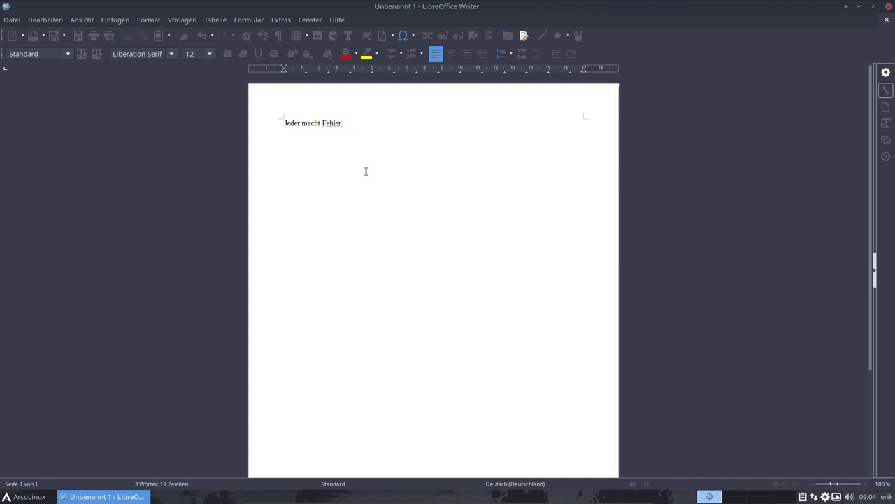
{"action": "right_click", "coordinate": [334, 123]}
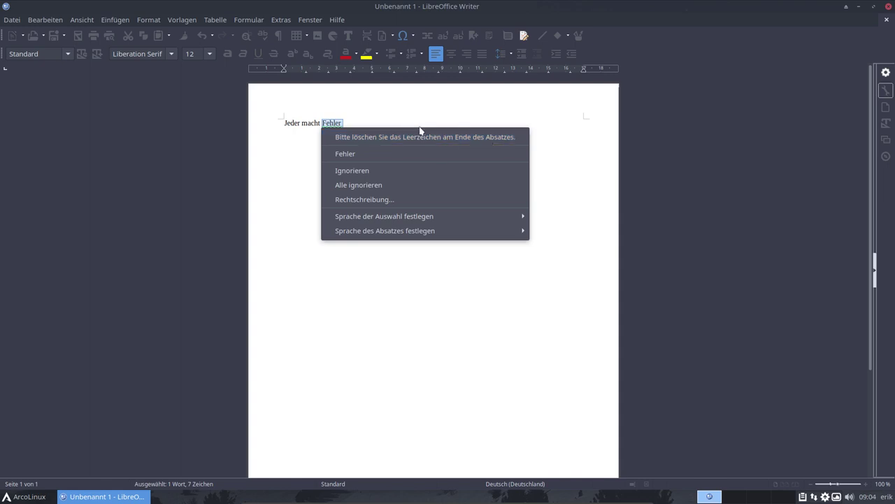
{"action": "left_click", "coordinate": [381, 120]}
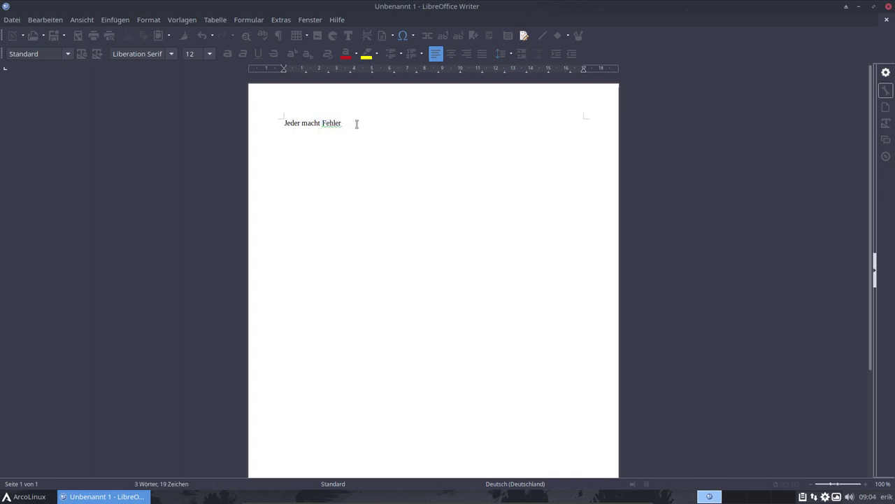
Add a full stop and delete the trailing space so it reads 'Jeder macht Fehler.'
{"action": "key", "text": "BackSpace"}
{"action": "type", "text": "."}
{"action": "right_click", "coordinate": [337, 124]}
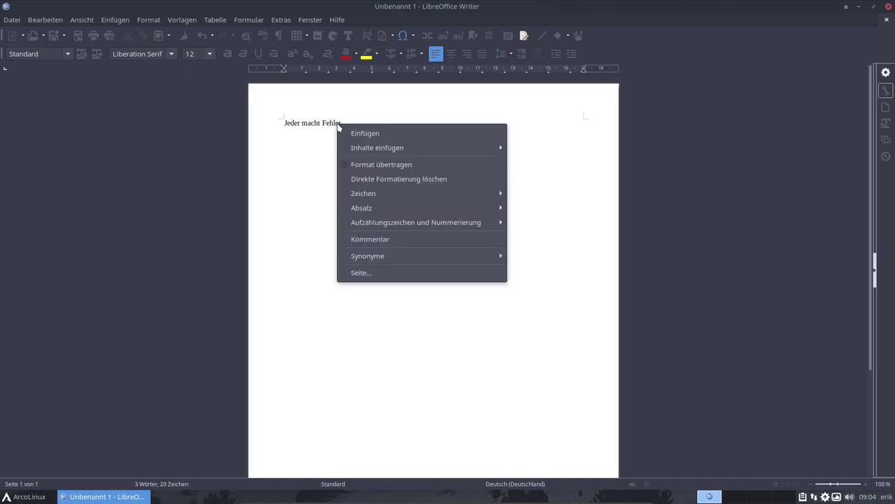
{"action": "left_click", "coordinate": [315, 218]}
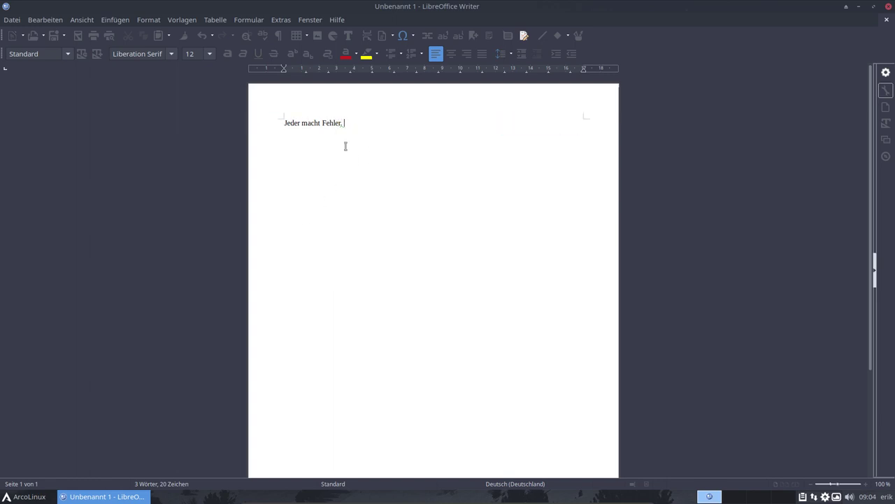
{"action": "right_click", "coordinate": [343, 123]}
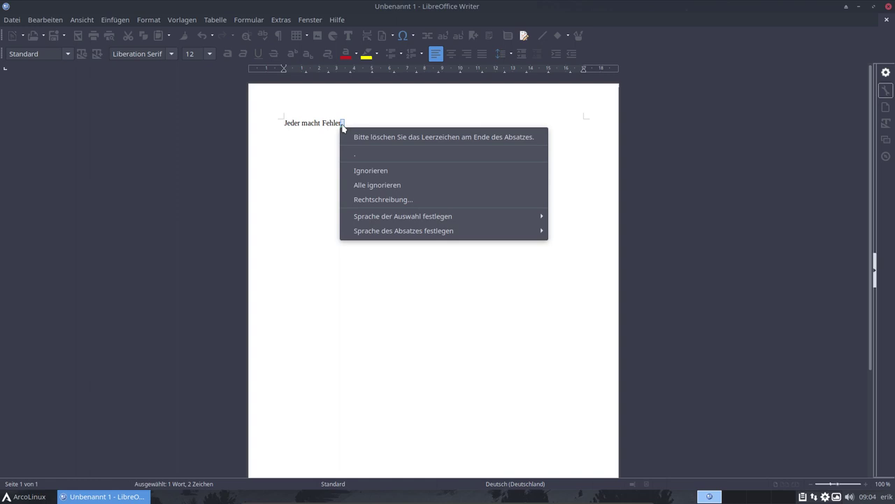
{"action": "left_click", "coordinate": [387, 120]}
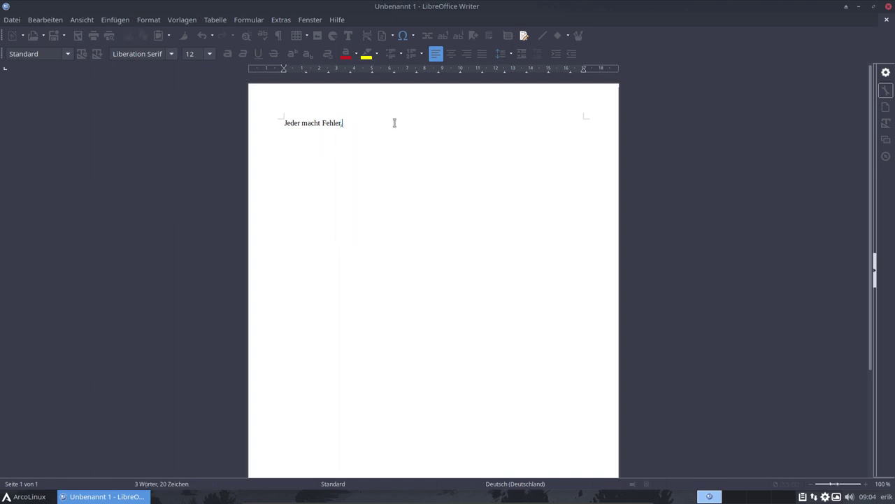
{"action": "key", "text": "BackSpace"}
Quit LibreOffice via Datei > LibreOffice beenden, choosing Nicht speichern for the sentence
{"action": "left_click", "coordinate": [283, 20]}
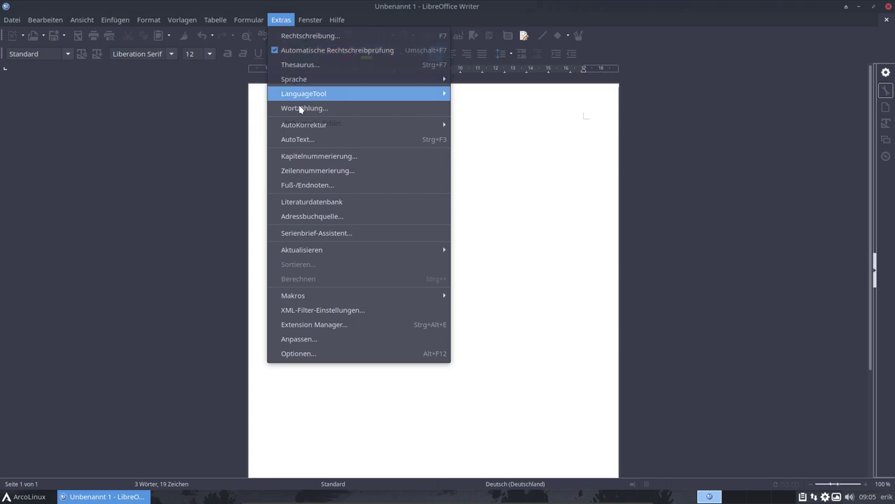
{"action": "mouse_move", "coordinate": [322, 96]}
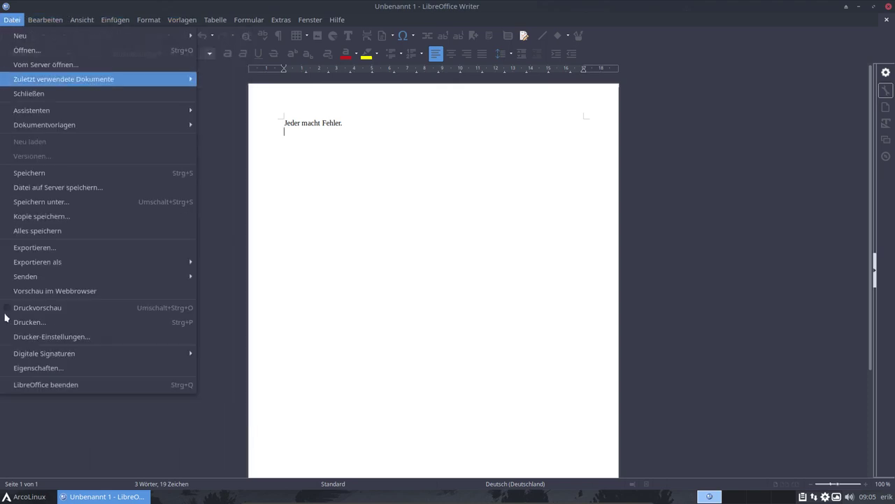
{"action": "left_click", "coordinate": [62, 385]}
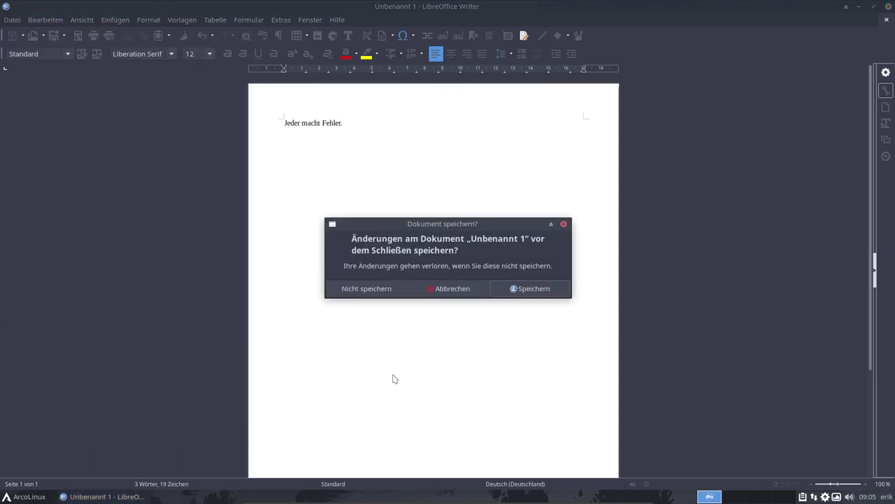
{"action": "left_click", "coordinate": [371, 289]}
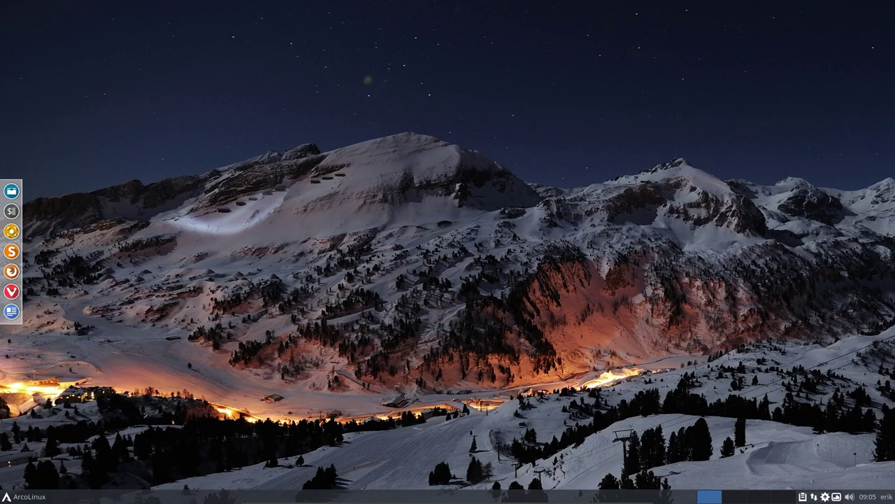